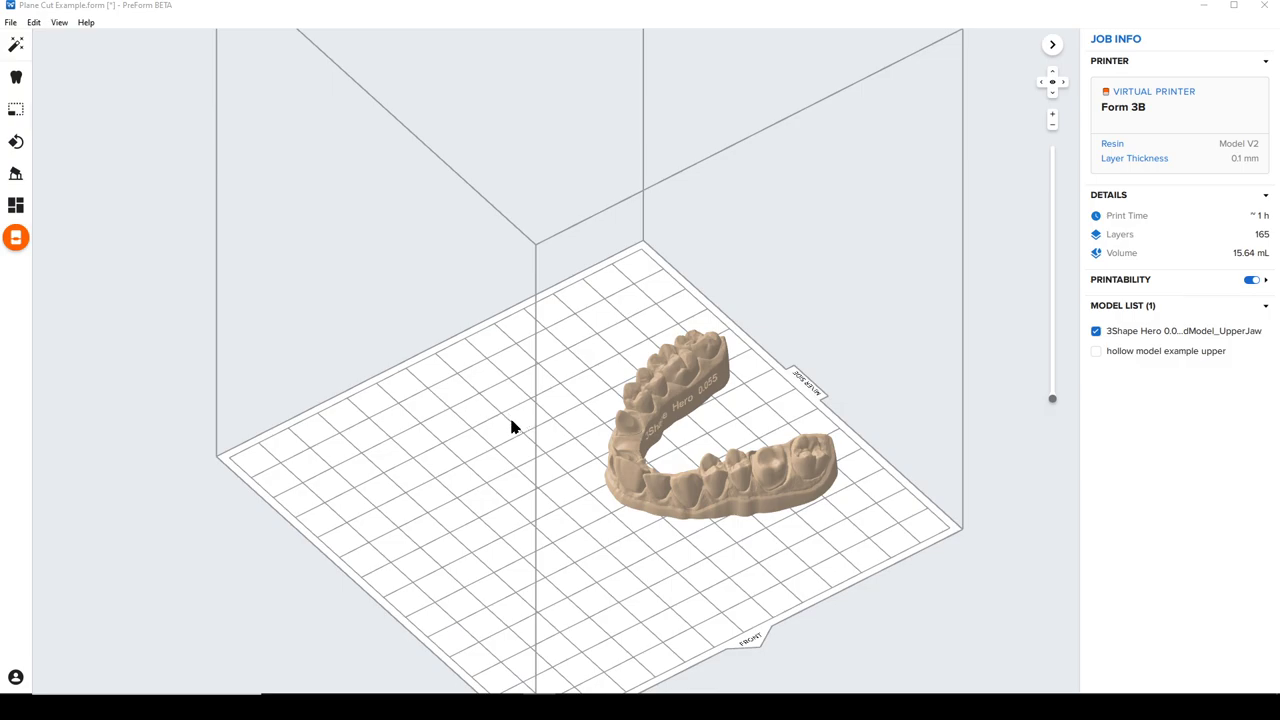
# Examine the 3Shape Hero upper-jaw model on the build platform from several angles and closer up
pyautogui.click(699, 510)
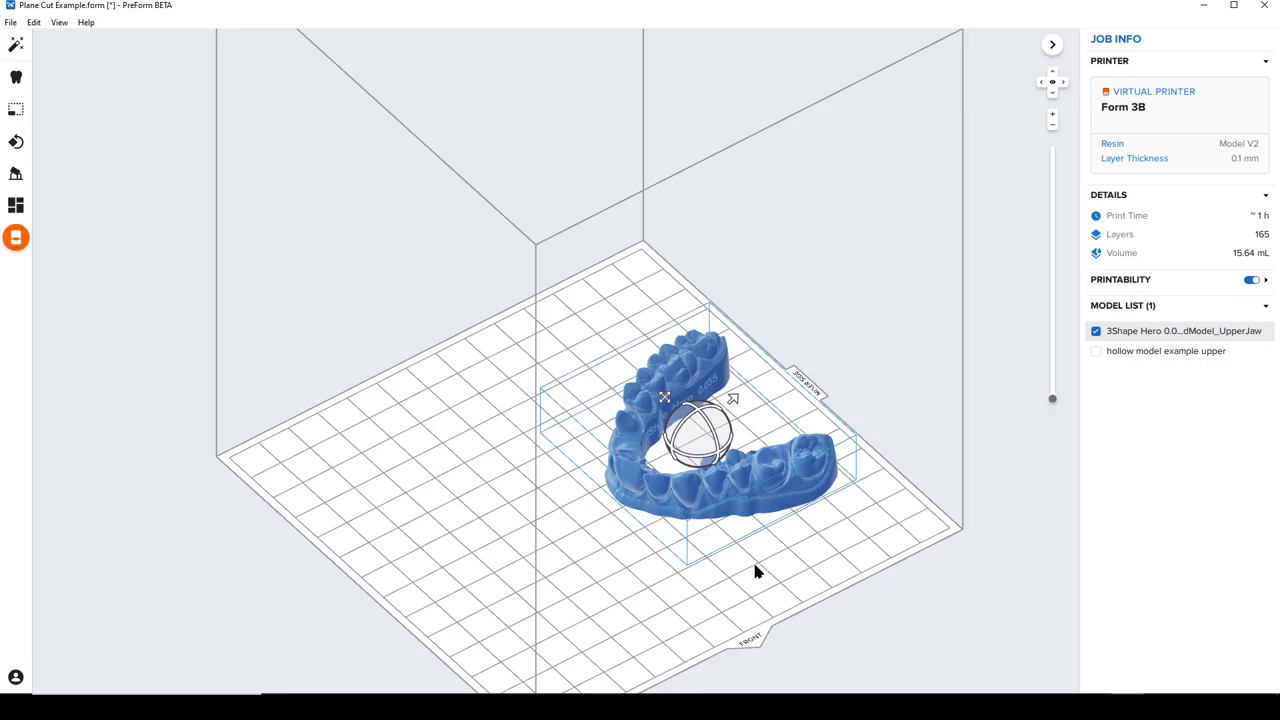
pyautogui.moveTo(755, 570); pyautogui.dragTo(634, 547, button='right')
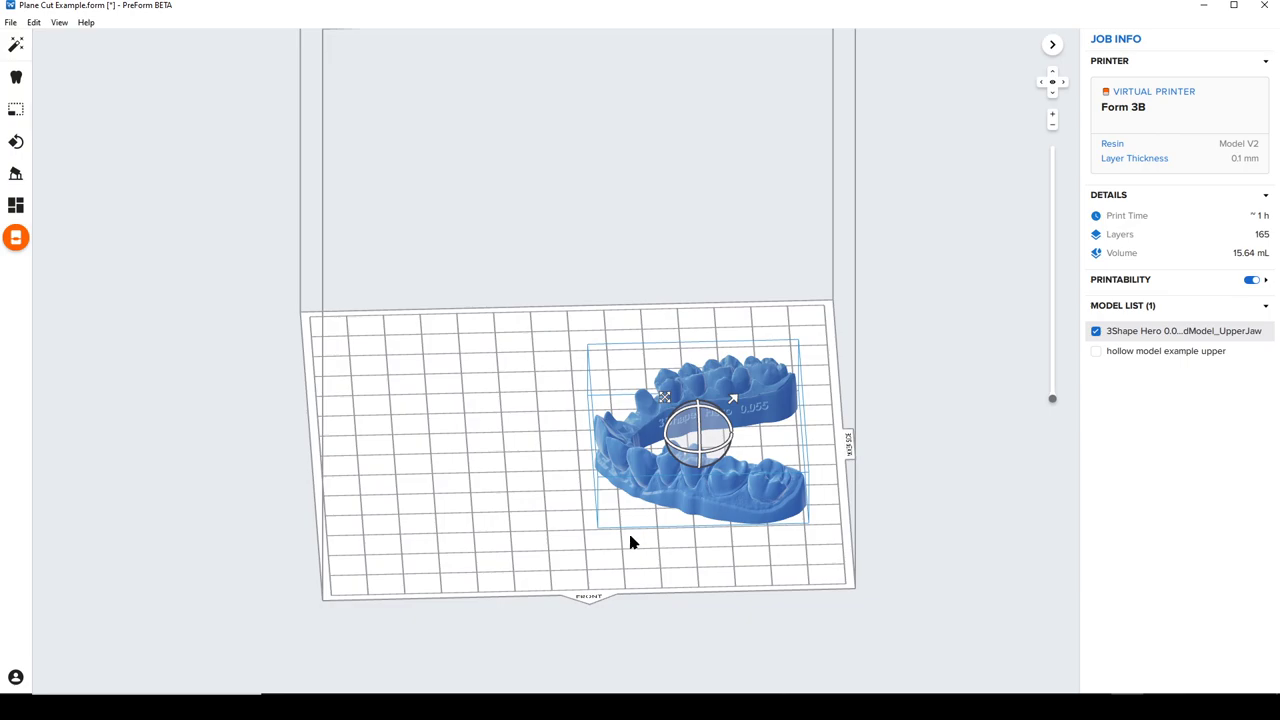
pyautogui.scroll(3, 620, 570)
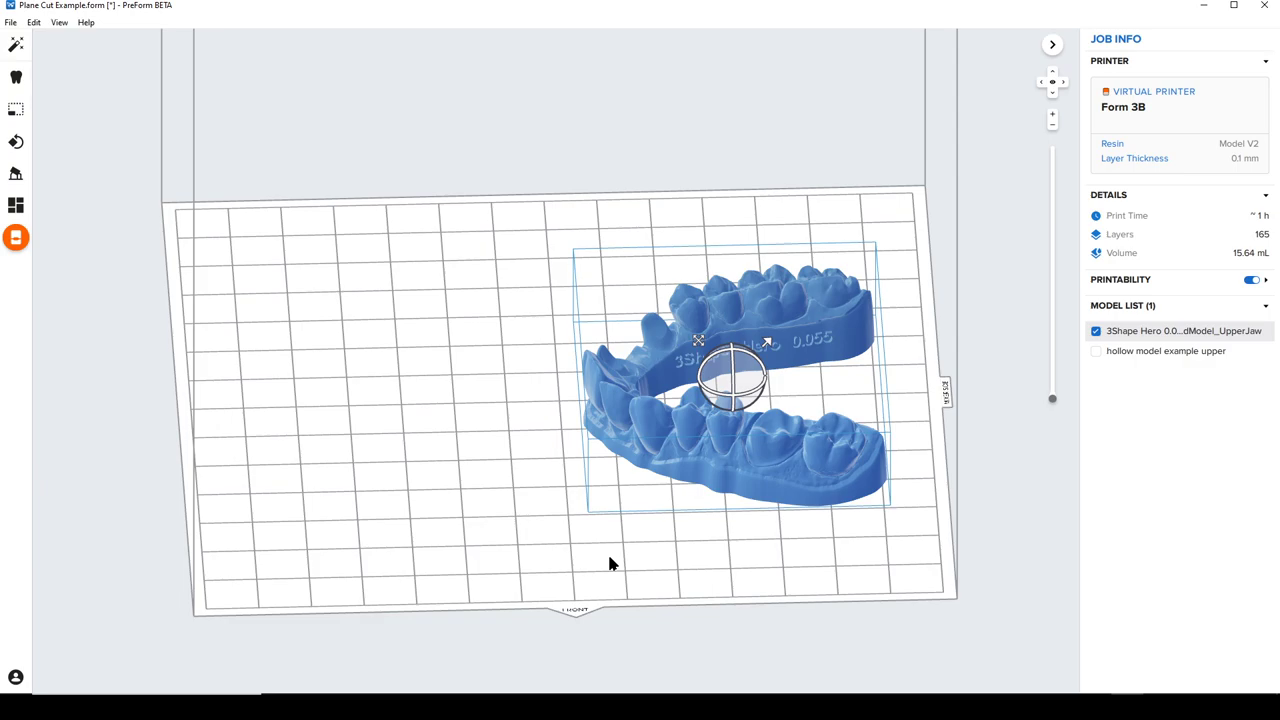
pyautogui.click(592, 535)
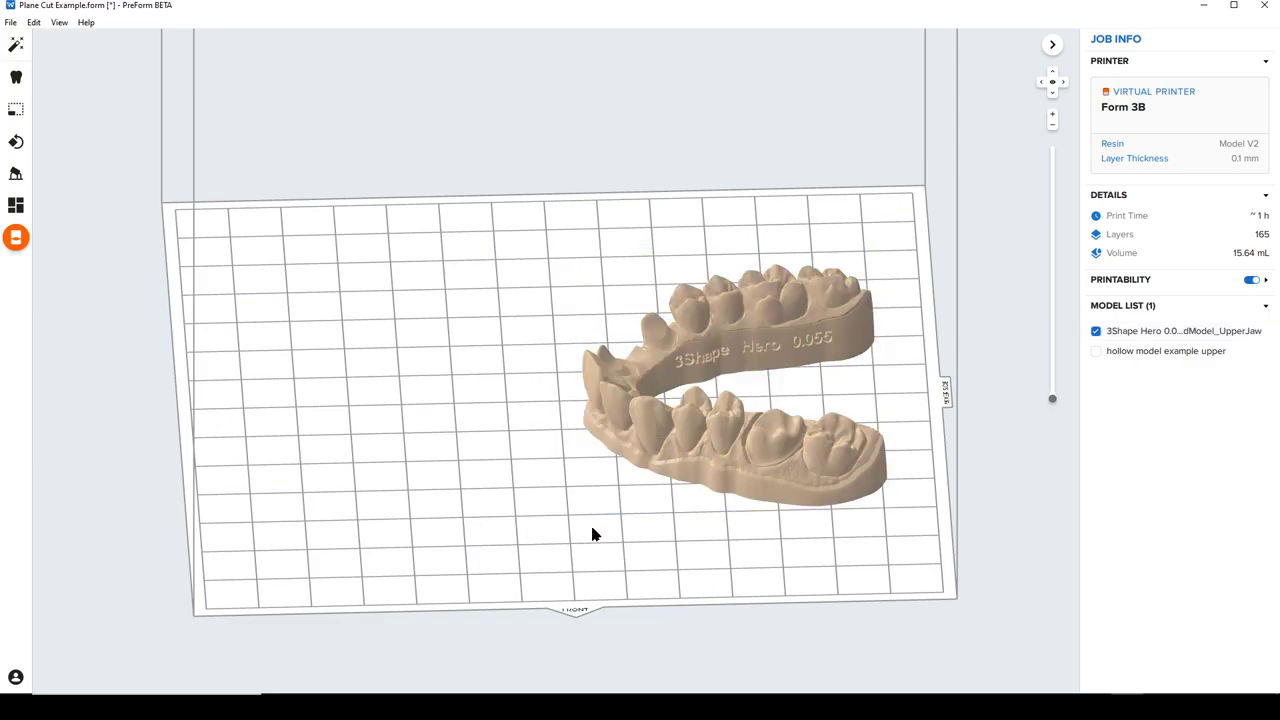
pyautogui.moveTo(592, 535); pyautogui.dragTo(613, 530, button='right')
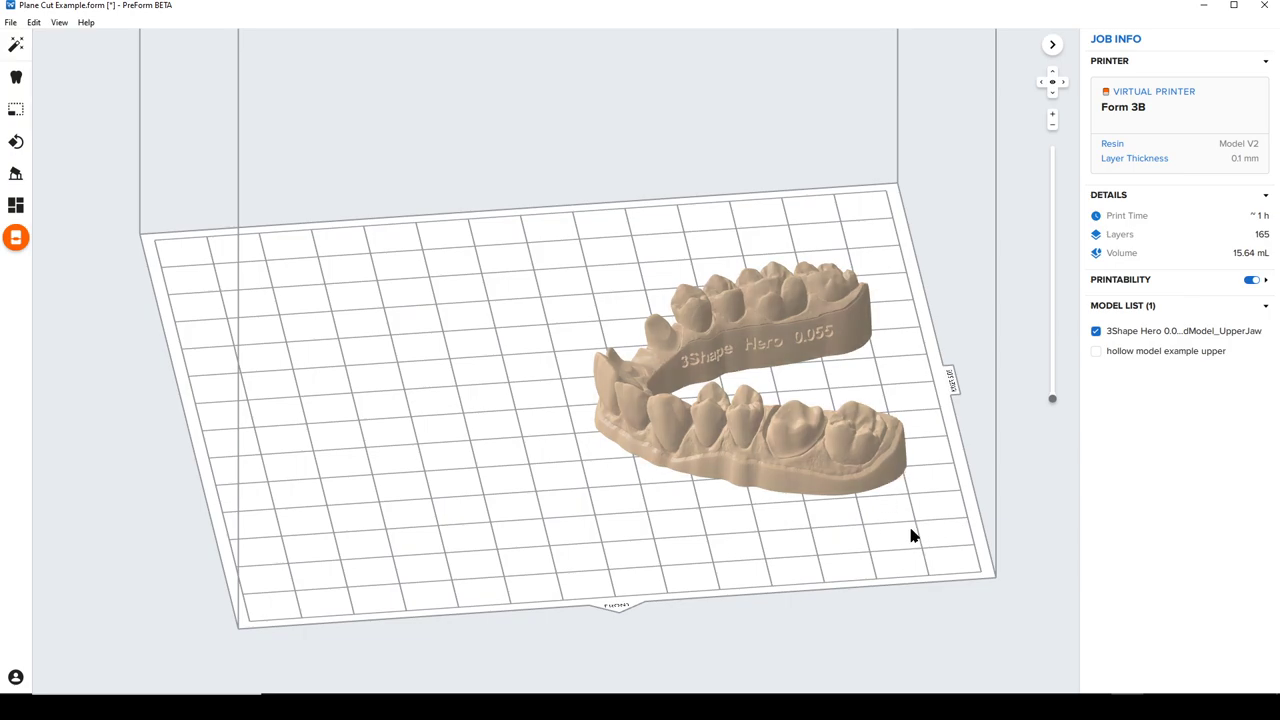
pyautogui.moveTo(911, 535)
pyautogui.mouseDown(button='right')
pyautogui.moveTo(725, 541)
pyautogui.moveTo(885, 553)
pyautogui.moveTo(930, 538)
pyautogui.mouseUp(button='right')
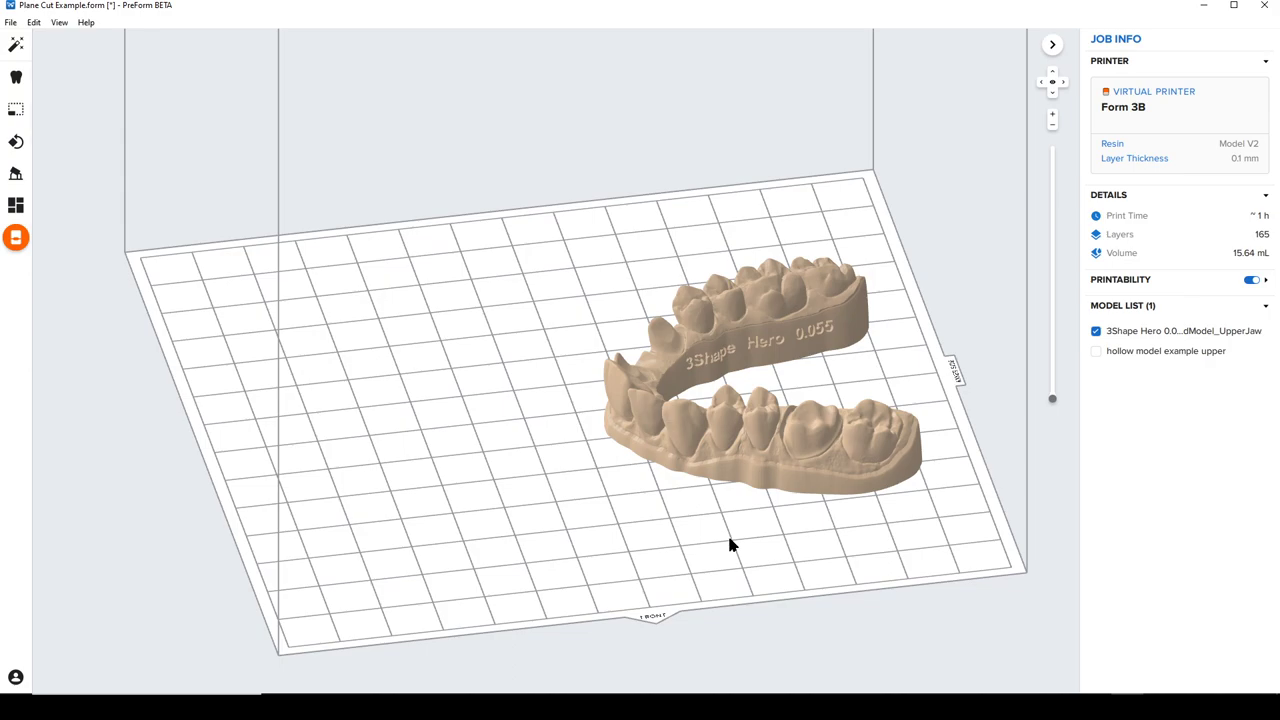
pyautogui.moveTo(843, 562); pyautogui.dragTo(829, 366, button='right')
pyautogui.click(810, 495)
pyautogui.click(980, 511)
pyautogui.click(742, 344)
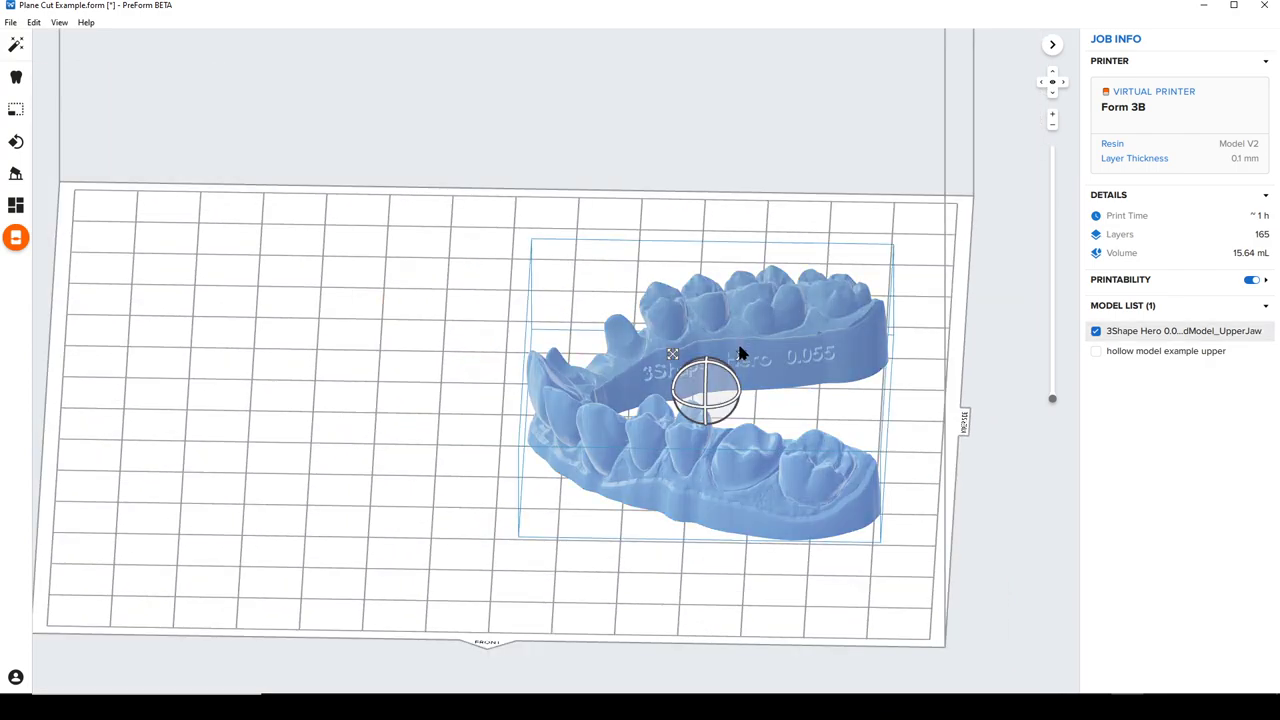
pyautogui.click(446, 334)
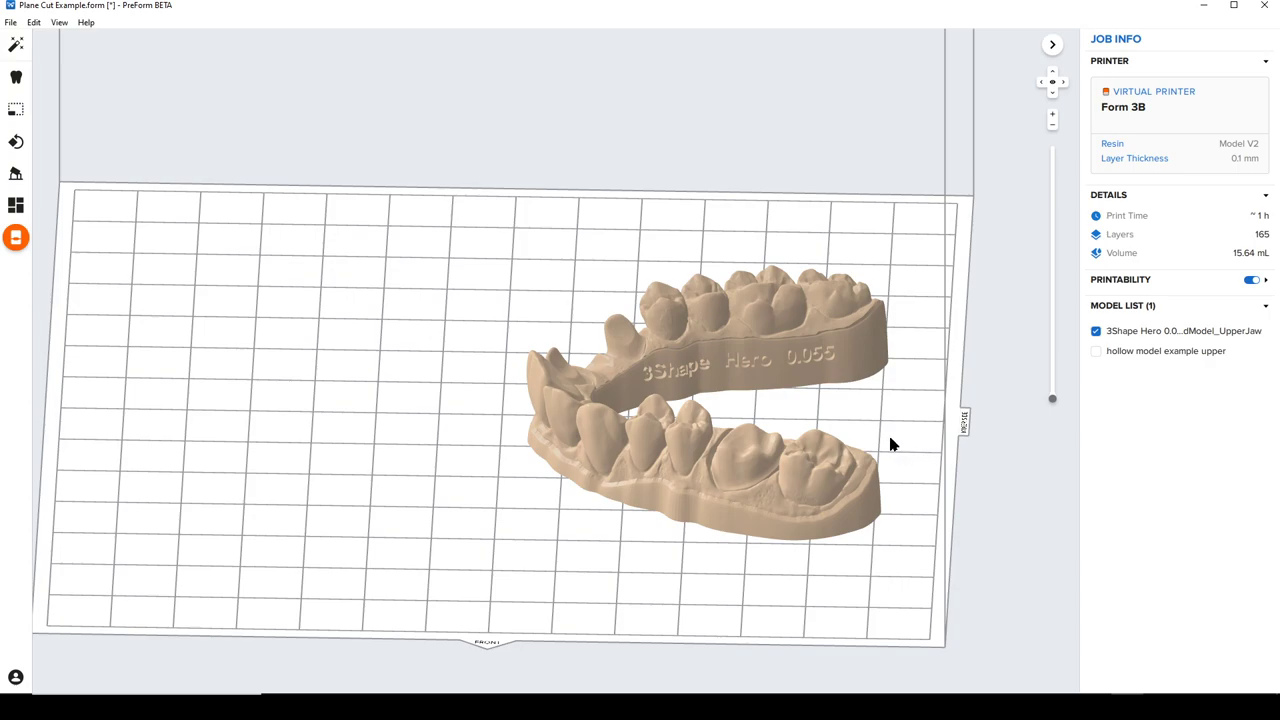
# Tilt the upper-jaw model in the front view so its molar end points down towards the build platform
pyautogui.moveTo(889, 343)
pyautogui.mouseDown(button='right')
pyautogui.moveTo(894, 331)
pyautogui.moveTo(874, 326)
pyautogui.mouseUp(button='right')
pyautogui.click(874, 326)
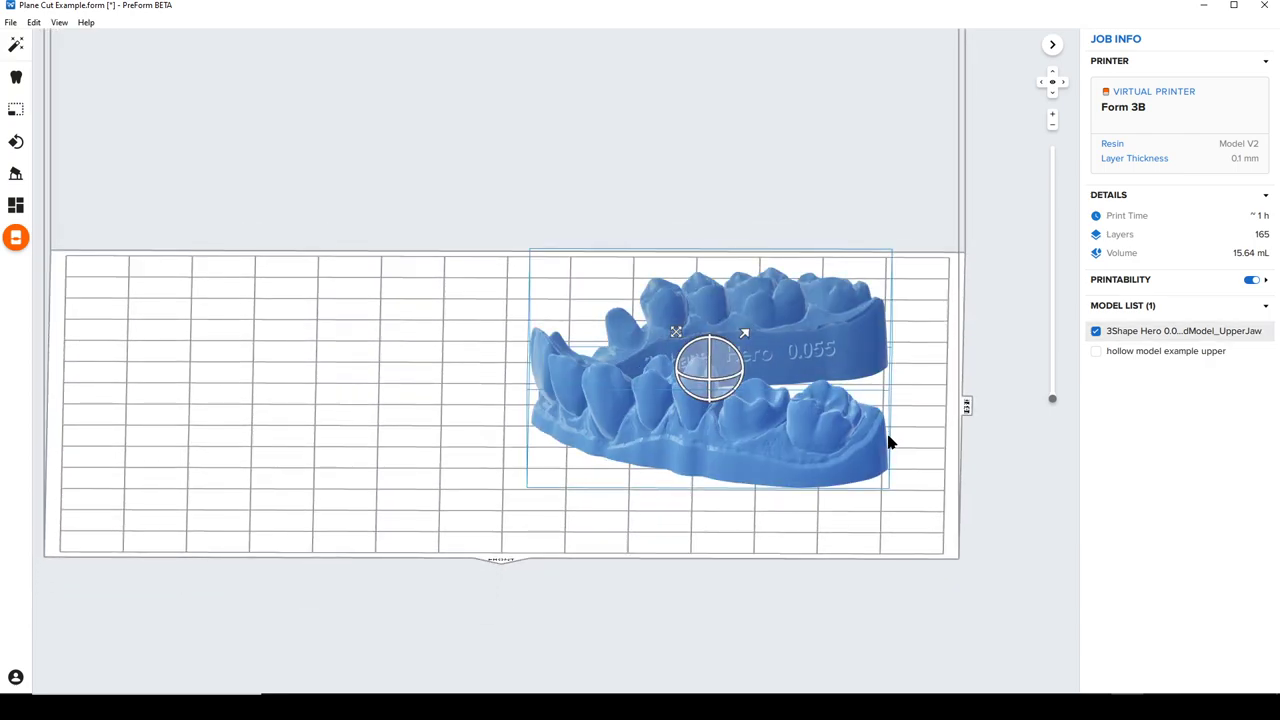
pyautogui.press('f')
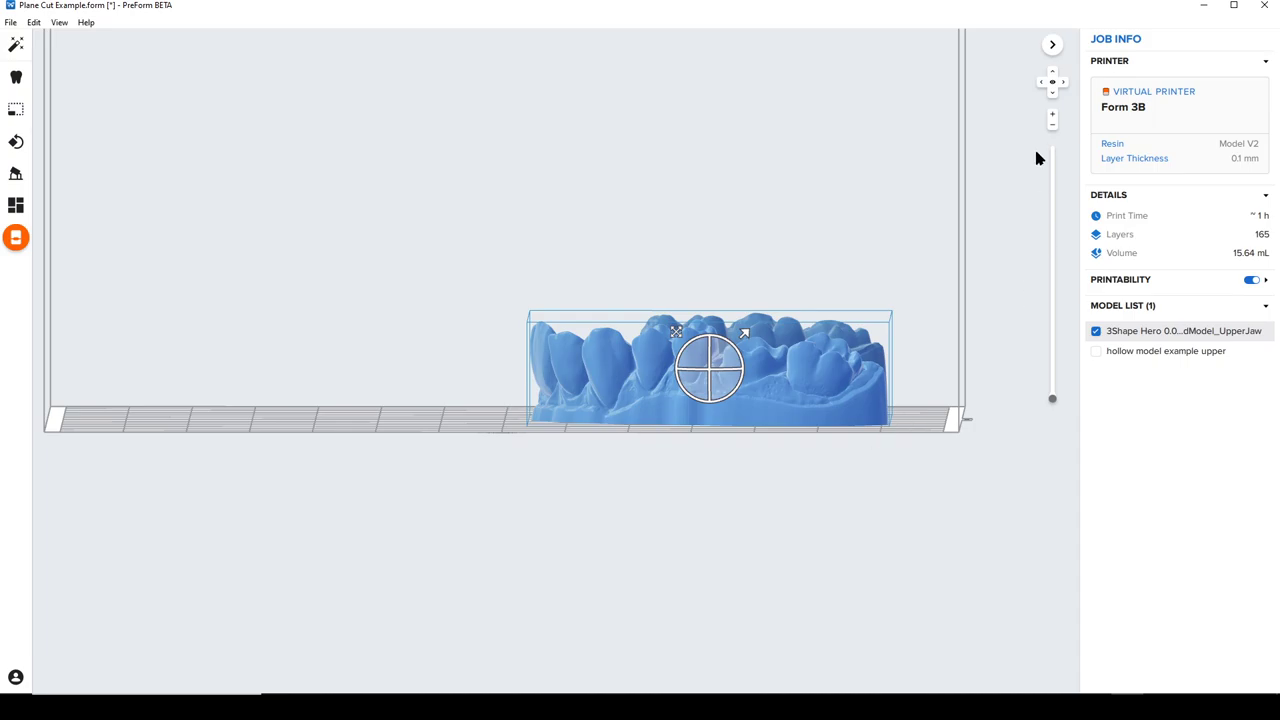
pyautogui.click(1051, 76)
pyautogui.click(1051, 92)
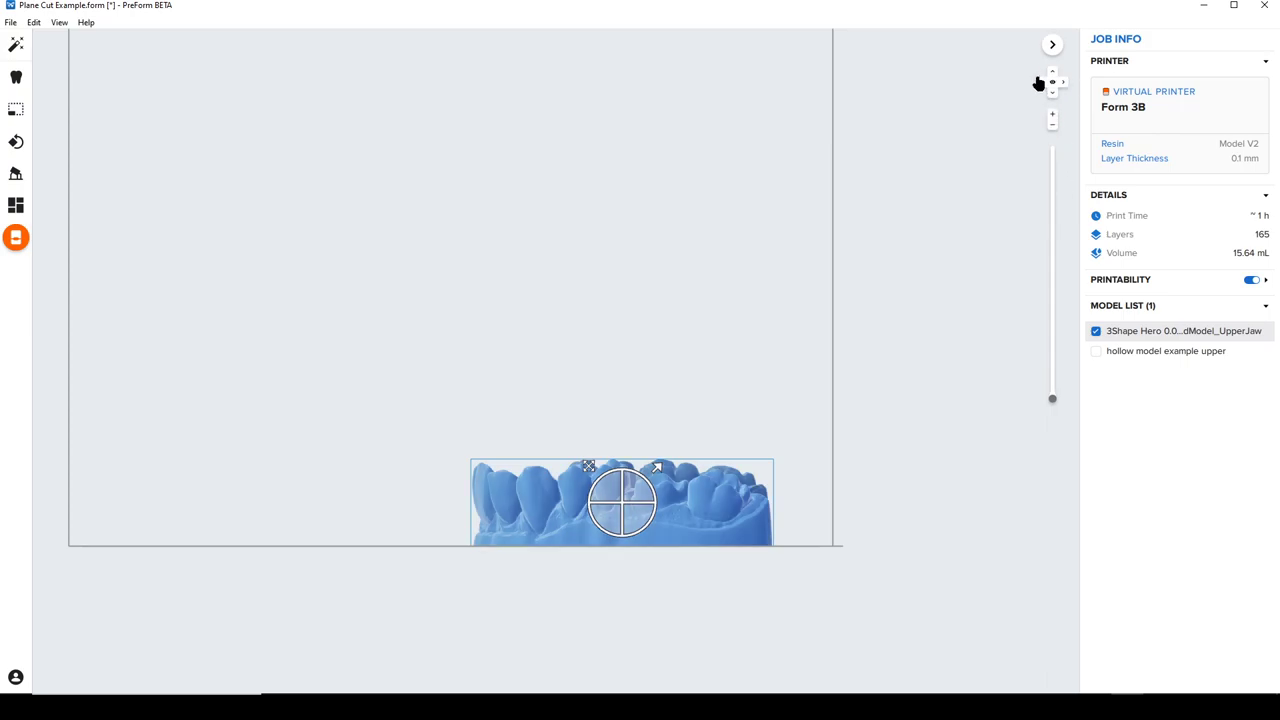
pyautogui.scroll(3, 762, 500)
pyautogui.click(850, 527)
pyautogui.click(743, 509)
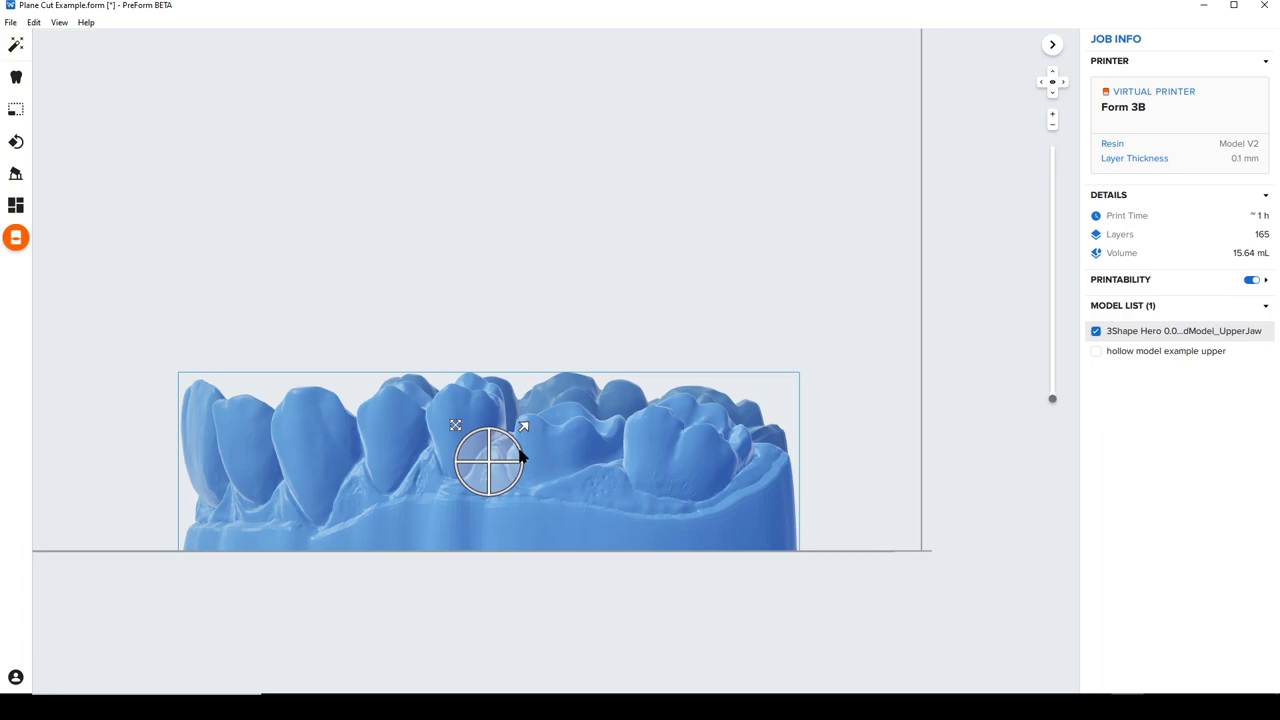
pyautogui.moveTo(520, 455); pyautogui.dragTo(522, 460)
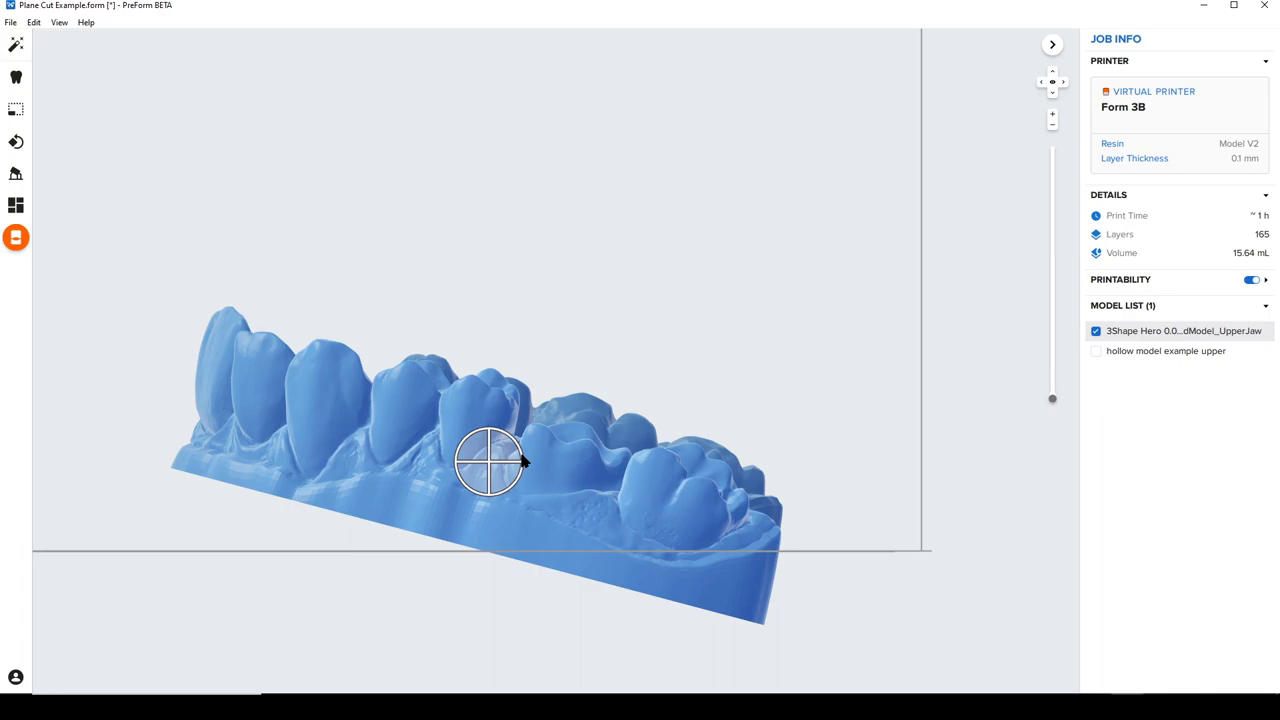
pyautogui.moveTo(522, 460); pyautogui.dragTo(521, 461)
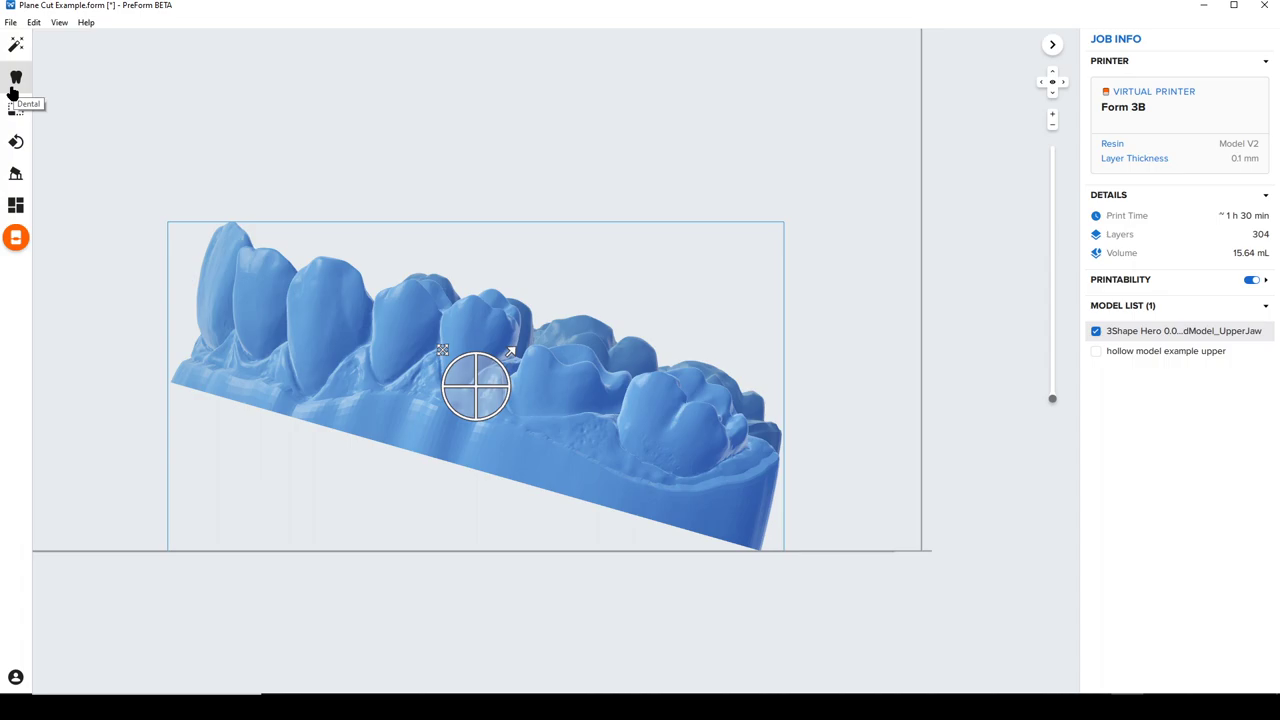
# Start the dental trimming workflow on the tilted model and set the trimming plane to layer 29 (2.900 mm)
pyautogui.click(14, 88)
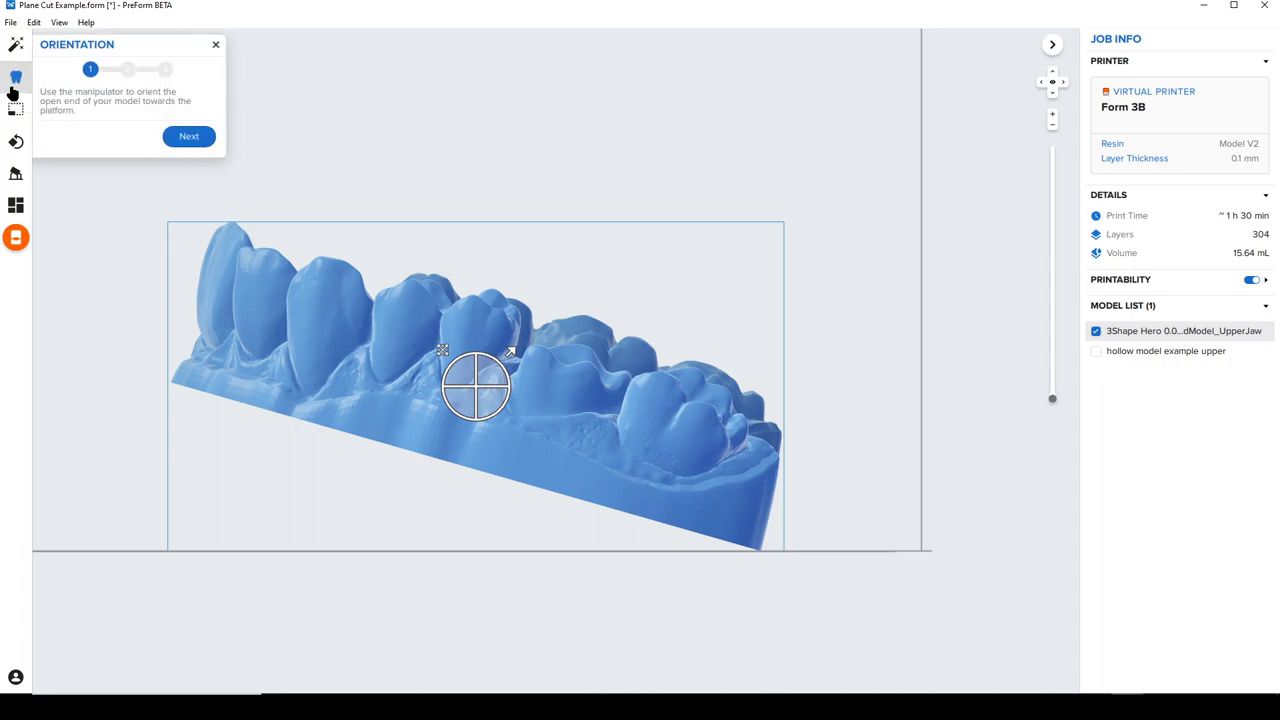
pyautogui.click(201, 136)
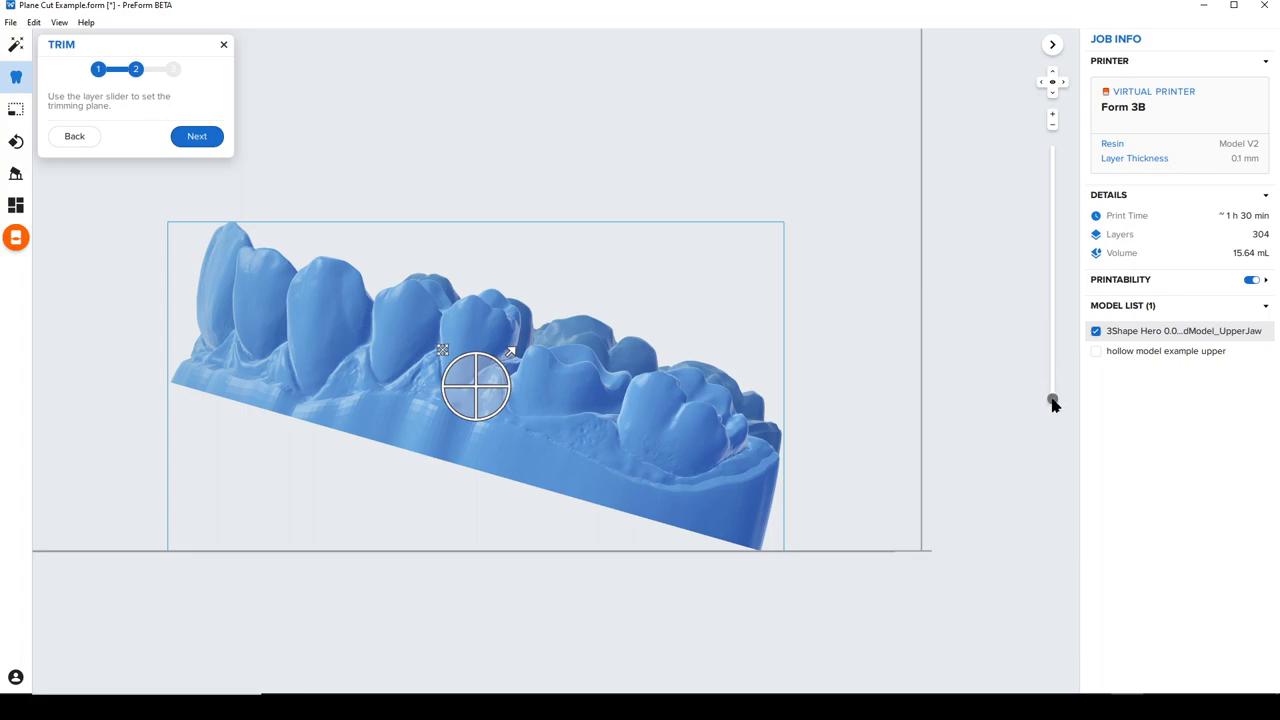
pyautogui.moveTo(1054, 397); pyautogui.dragTo(1066, 369)
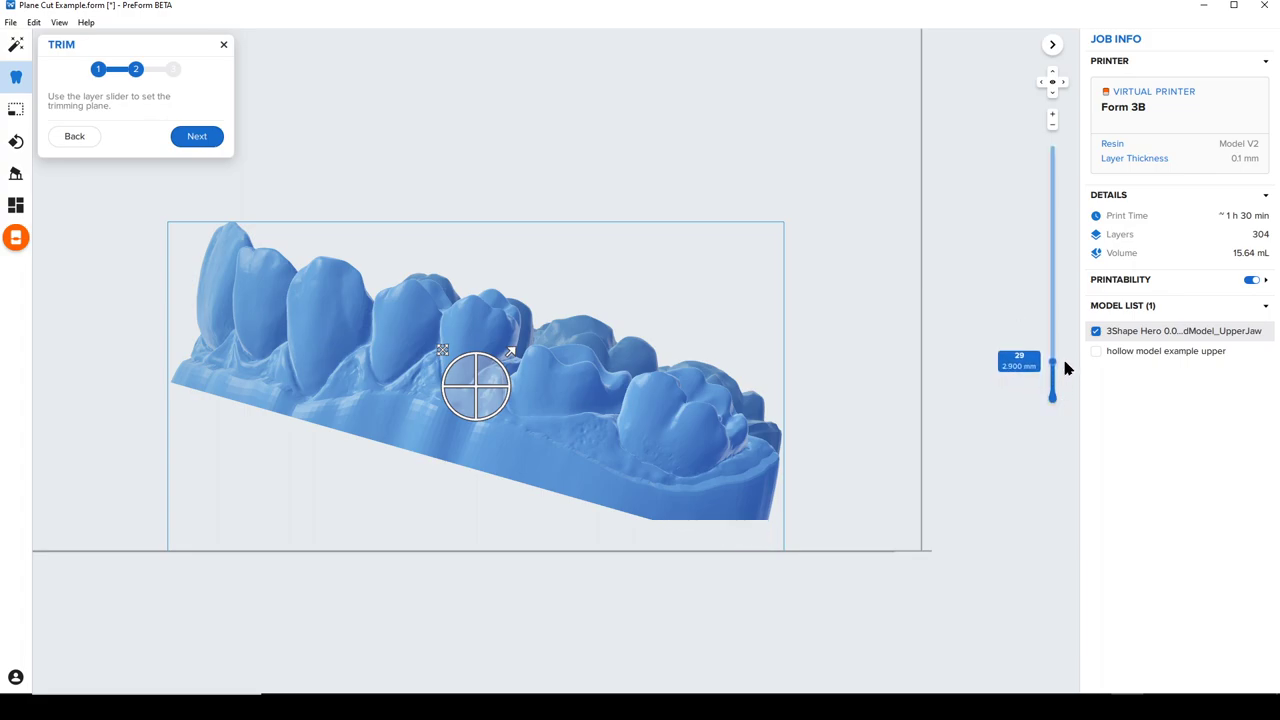
pyautogui.click(188, 140)
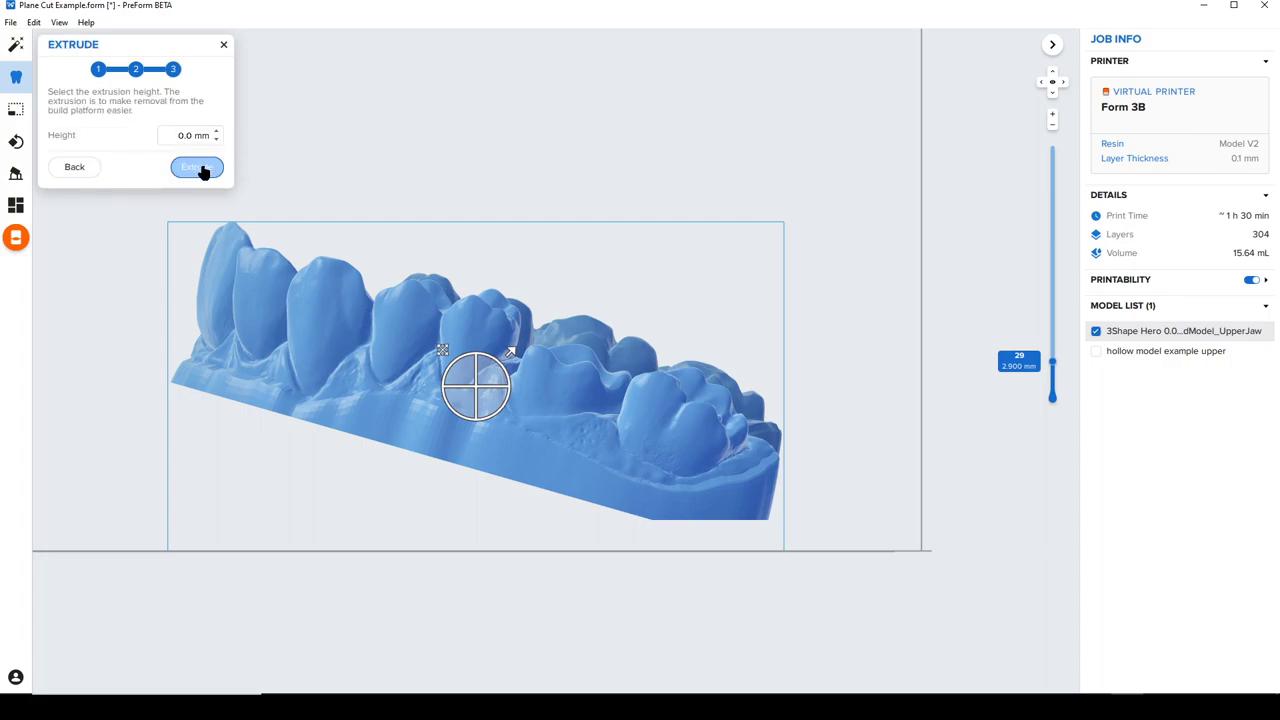
# Apply the plane cut to the upper-jaw model with a 0.0 mm extrusion height and leave the dental workflow
pyautogui.click(186, 136)
pyautogui.click(217, 173)
pyautogui.click(215, 175)
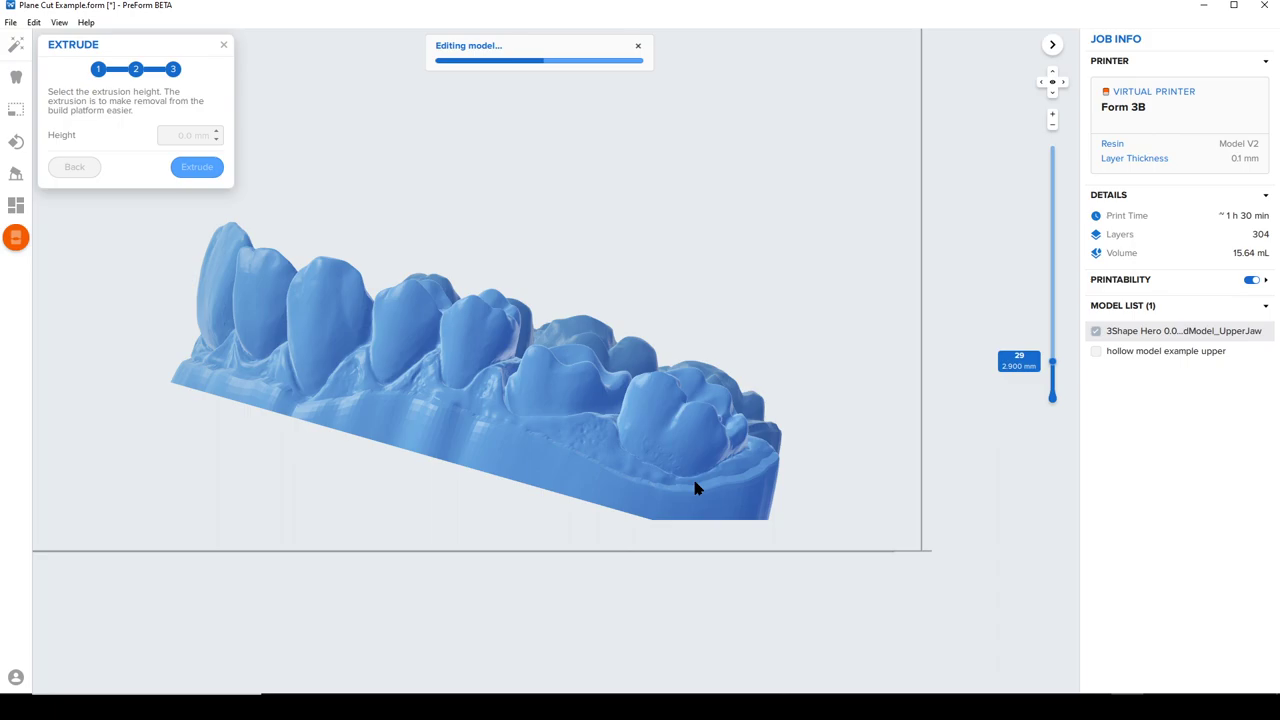
pyautogui.moveTo(744, 478); pyautogui.dragTo(800, 577, button='right')
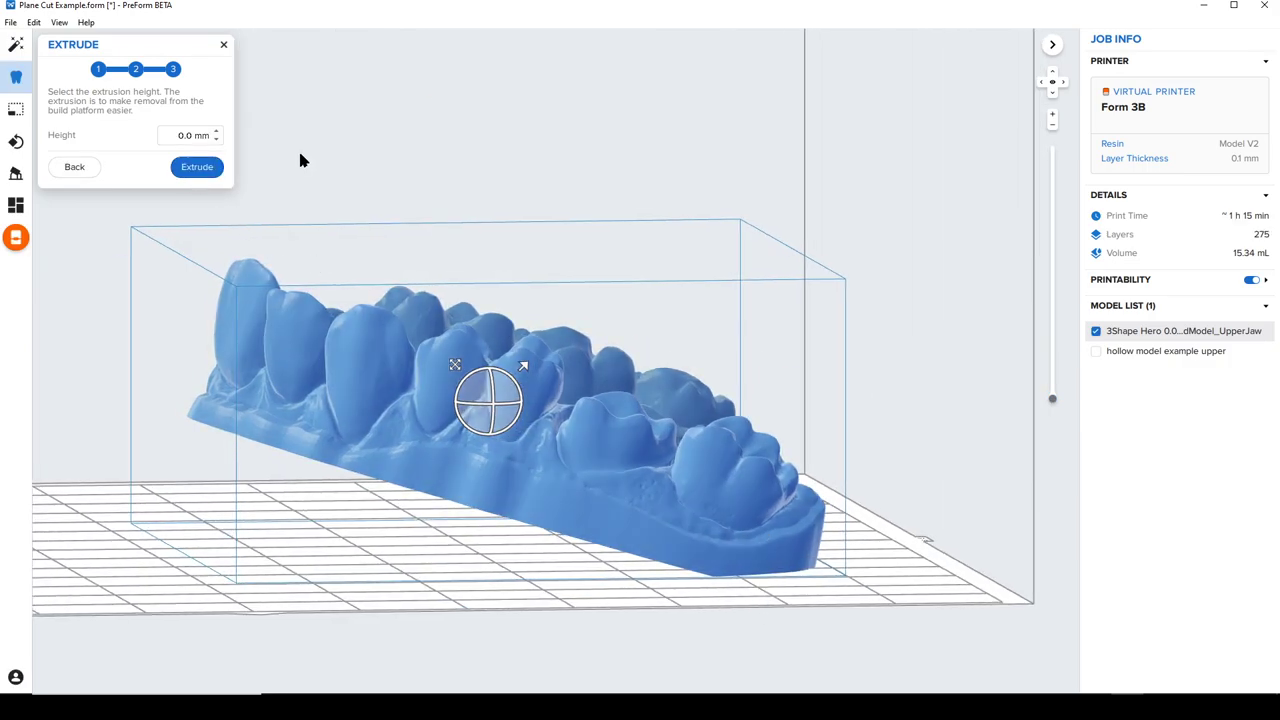
pyautogui.click(224, 45)
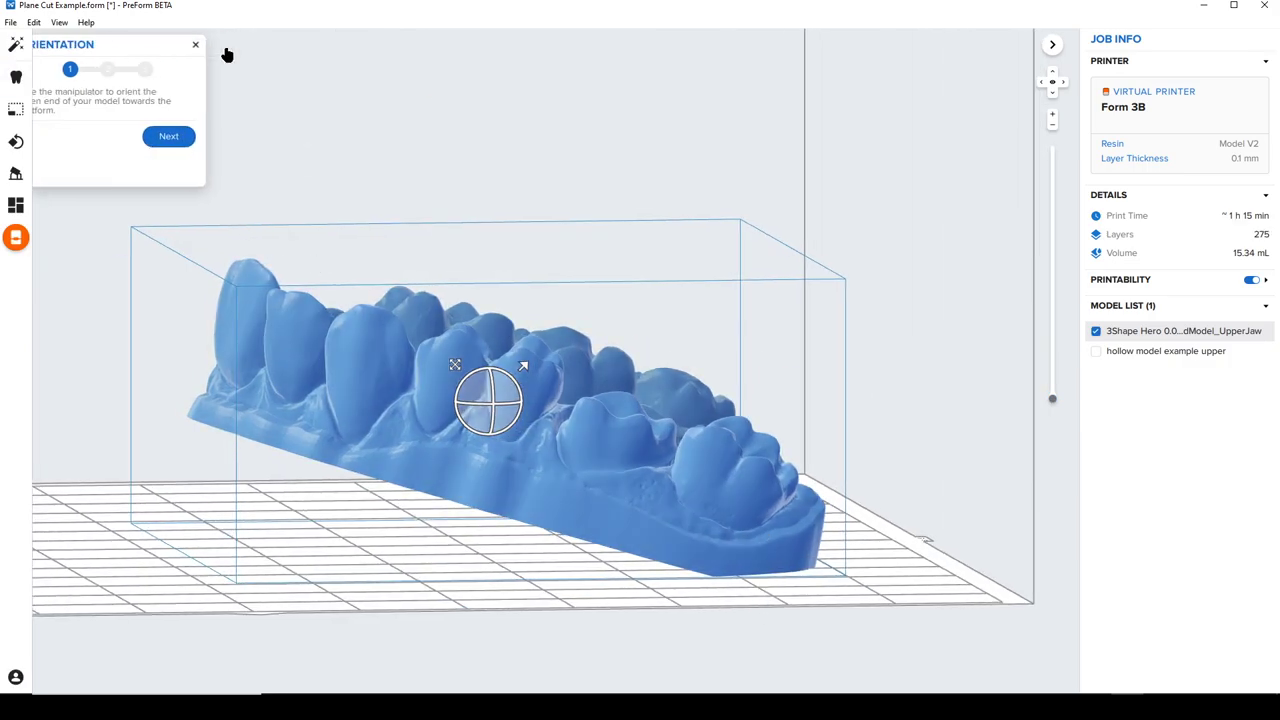
# Orient the trimmed upper-jaw model by its large flat base face so it lies flat on the build platform
pyautogui.click(9, 155)
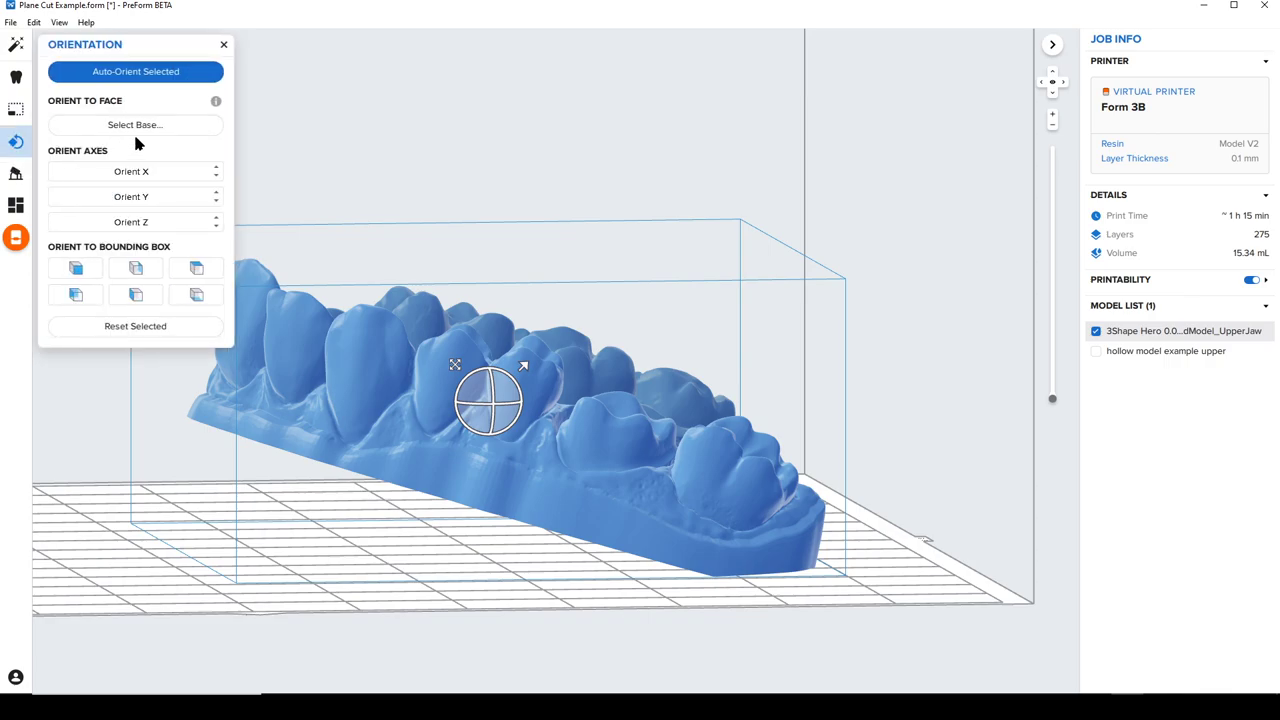
pyautogui.click(135, 127)
pyautogui.click(493, 391)
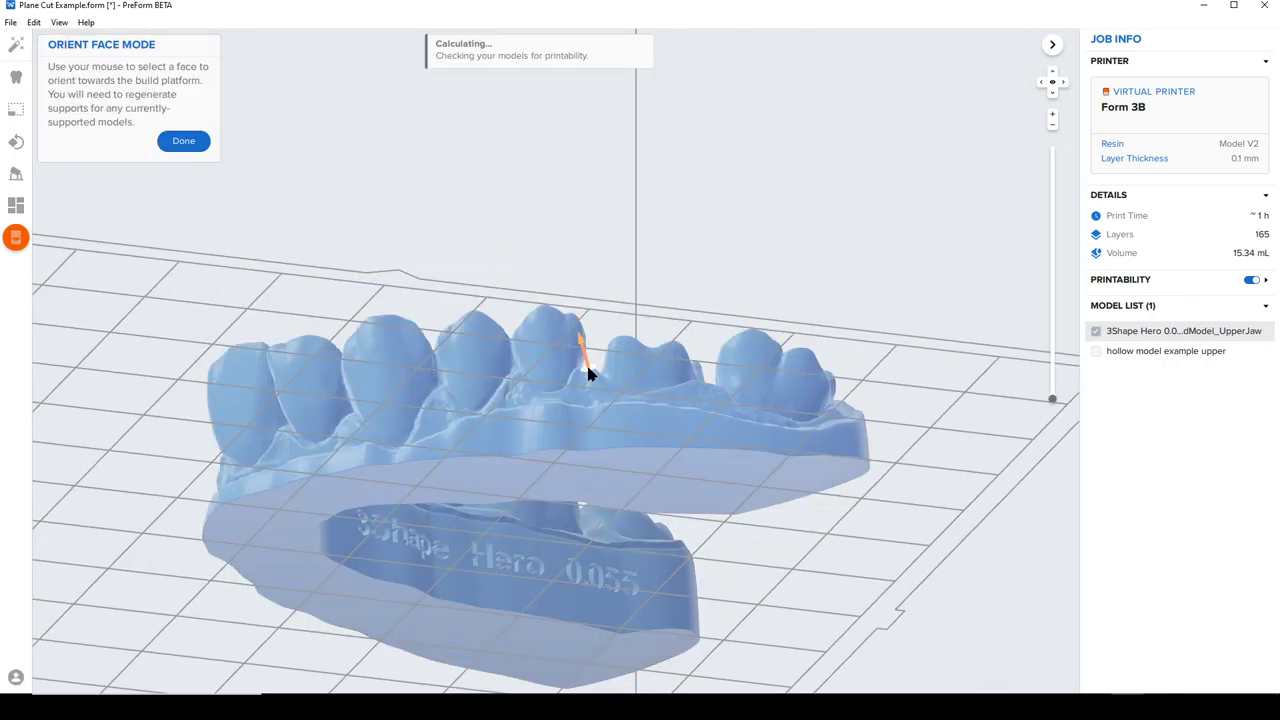
pyautogui.moveTo(588, 373); pyautogui.dragTo(349, 449, button='right')
pyautogui.click(184, 141)
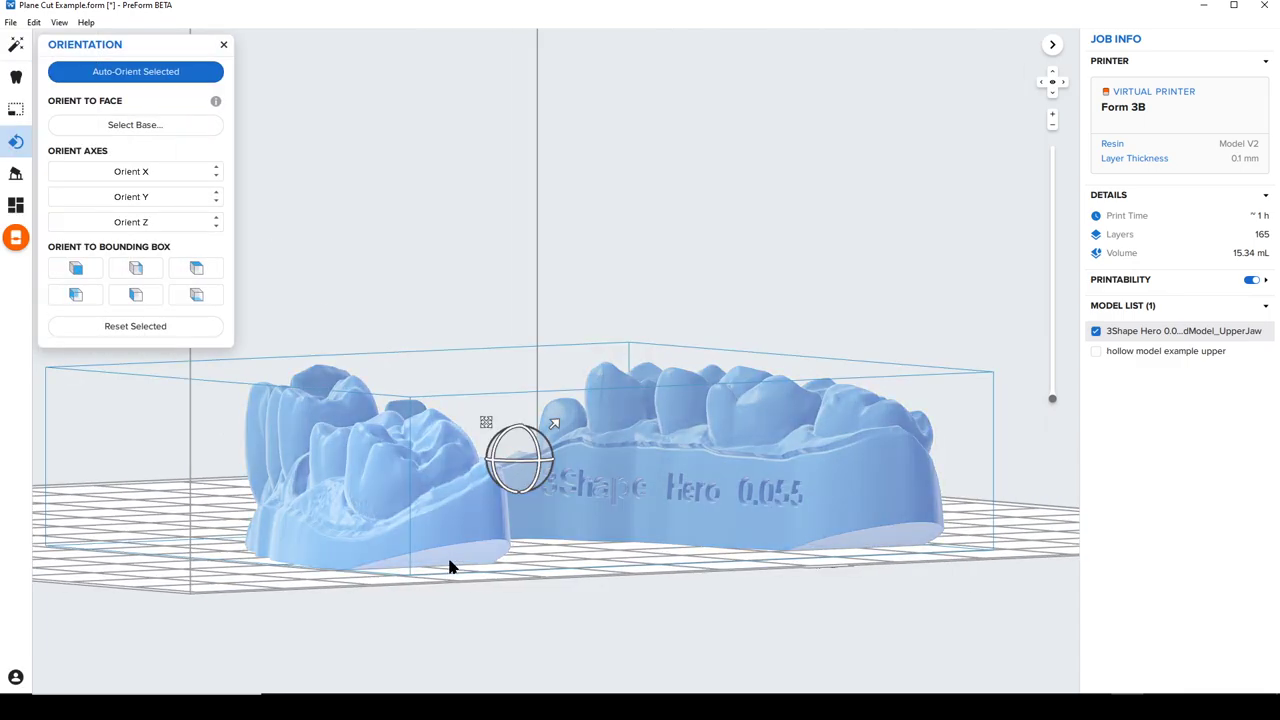
pyautogui.moveTo(450, 567); pyautogui.dragTo(734, 580, button='right')
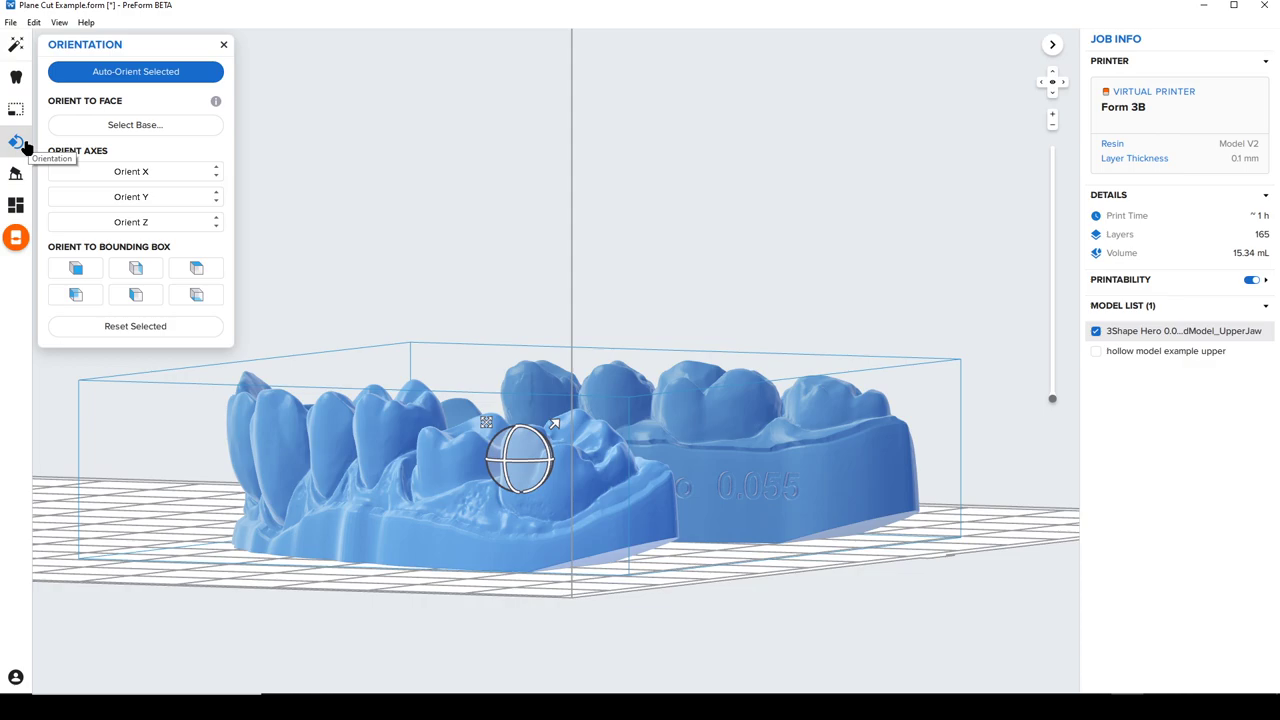
pyautogui.click(26, 145)
pyautogui.moveTo(480, 234); pyautogui.dragTo(571, 380, button='right')
pyautogui.click(737, 527)
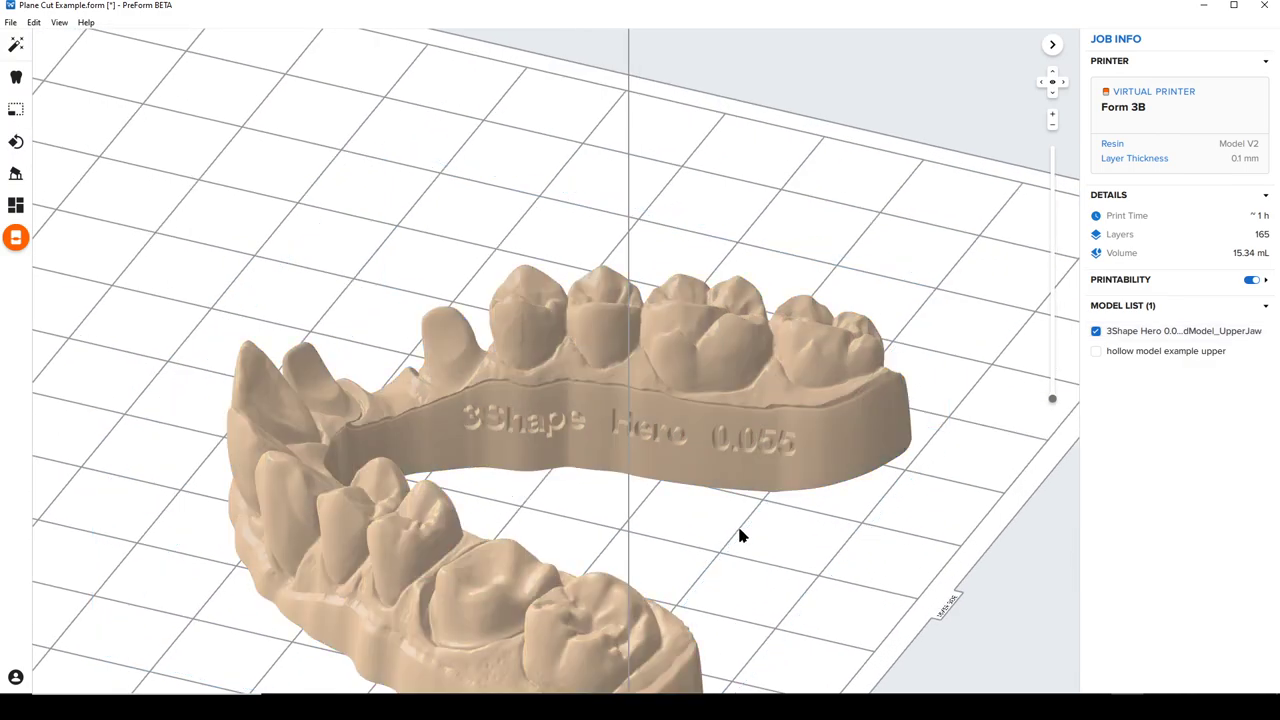
# Add the "hollow model example upper" to the print and move the 3Shape Hero model clear of it
pyautogui.moveTo(712, 466); pyautogui.dragTo(774, 480, button='right')
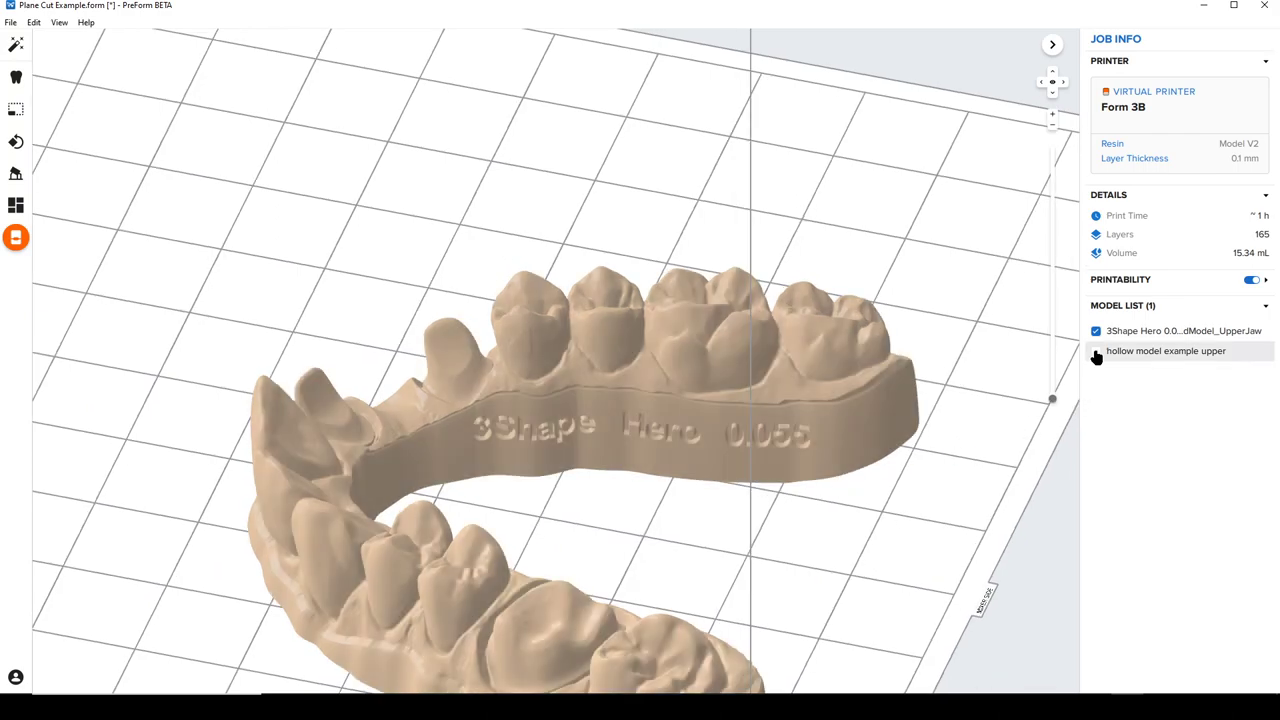
pyautogui.click(1096, 352)
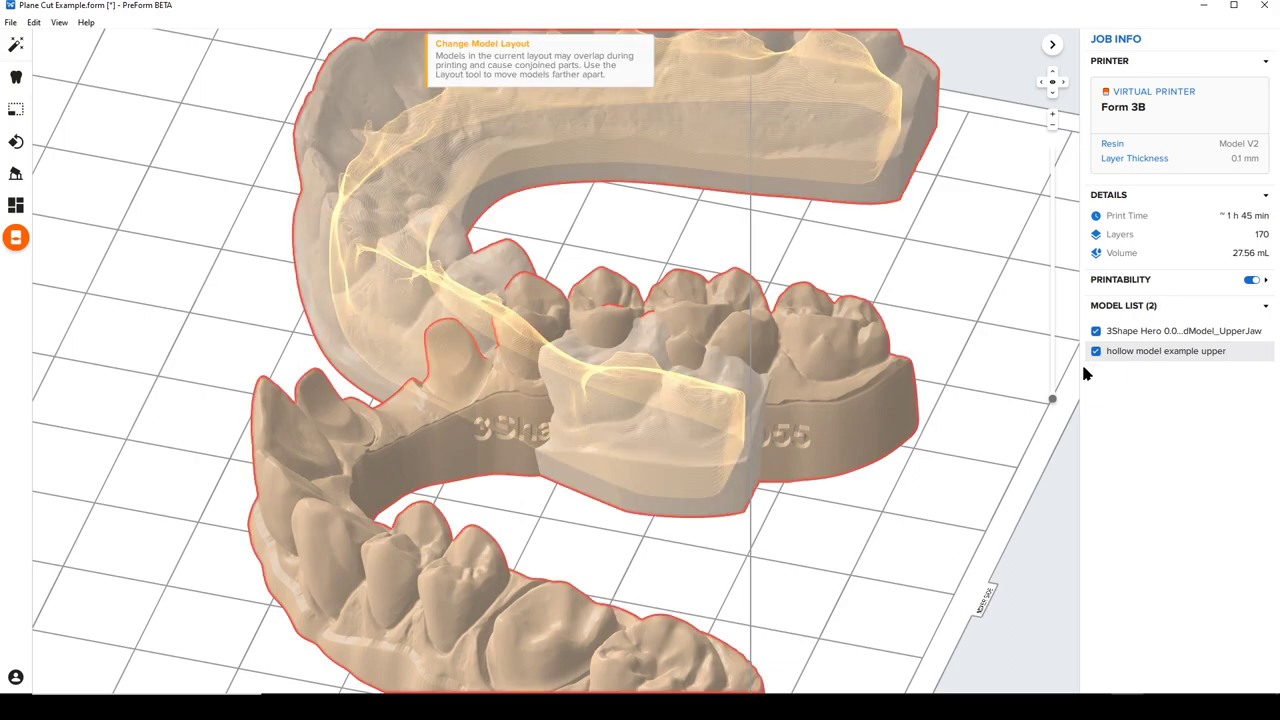
pyautogui.scroll(-3, 865, 450)
pyautogui.moveTo(862, 430); pyautogui.dragTo(538, 440)
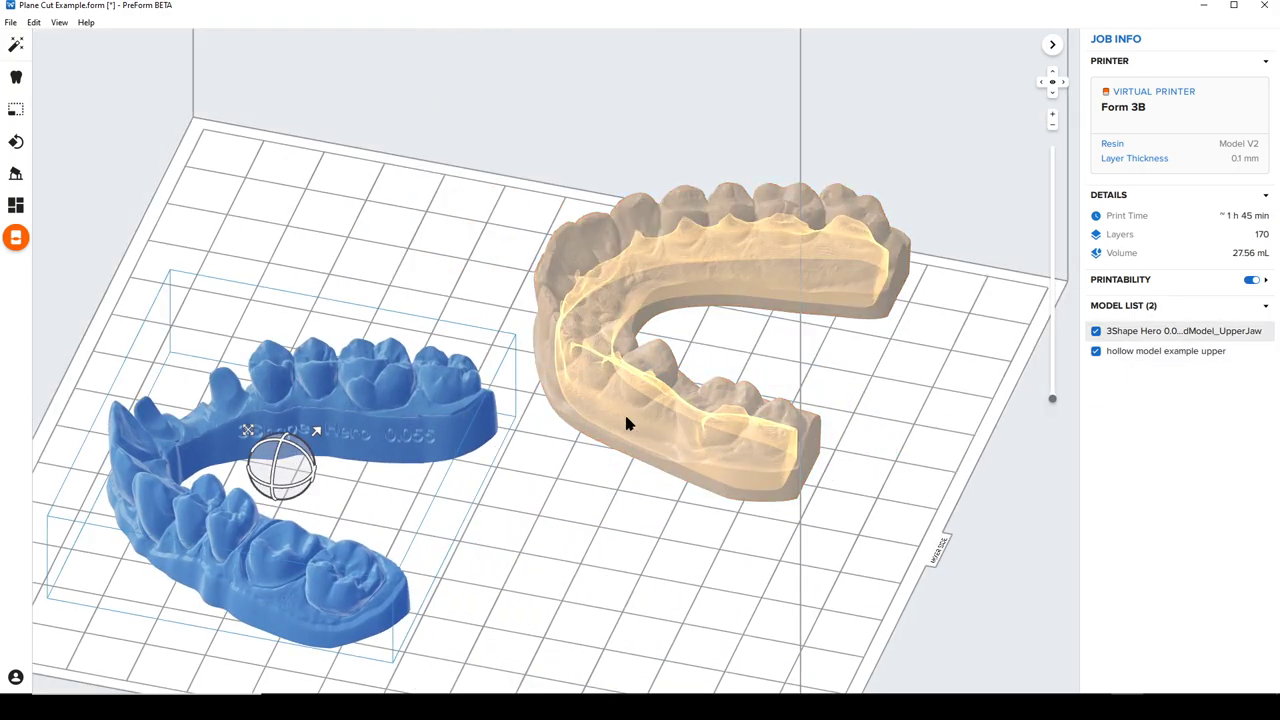
pyautogui.click(700, 475)
pyautogui.click(884, 522)
# Examine the hollow upper model's open underside, inner cavity and wall from below, above and the front
pyautogui.scroll(3, 843, 540)
pyautogui.moveTo(843, 540); pyautogui.dragTo(557, 434, button='right')
pyautogui.moveTo(740, 522); pyautogui.dragTo(735, 466, button='right')
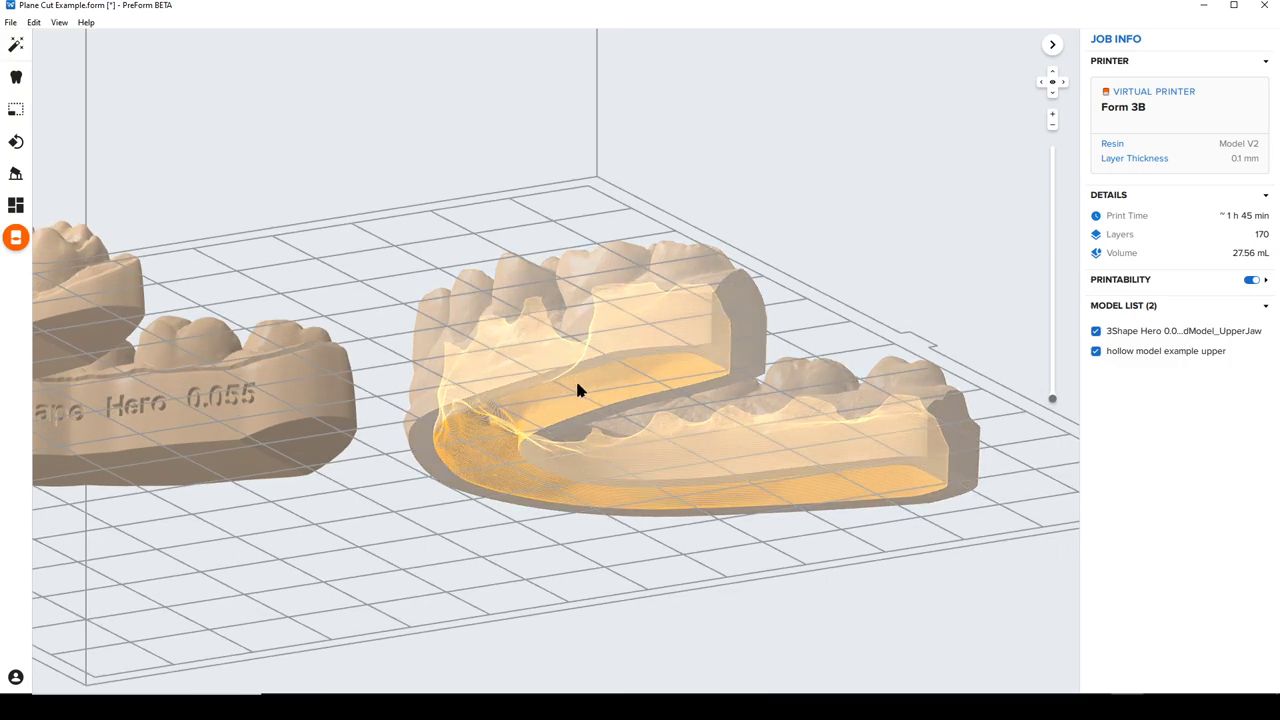
pyautogui.moveTo(580, 389); pyautogui.dragTo(643, 527, button='right')
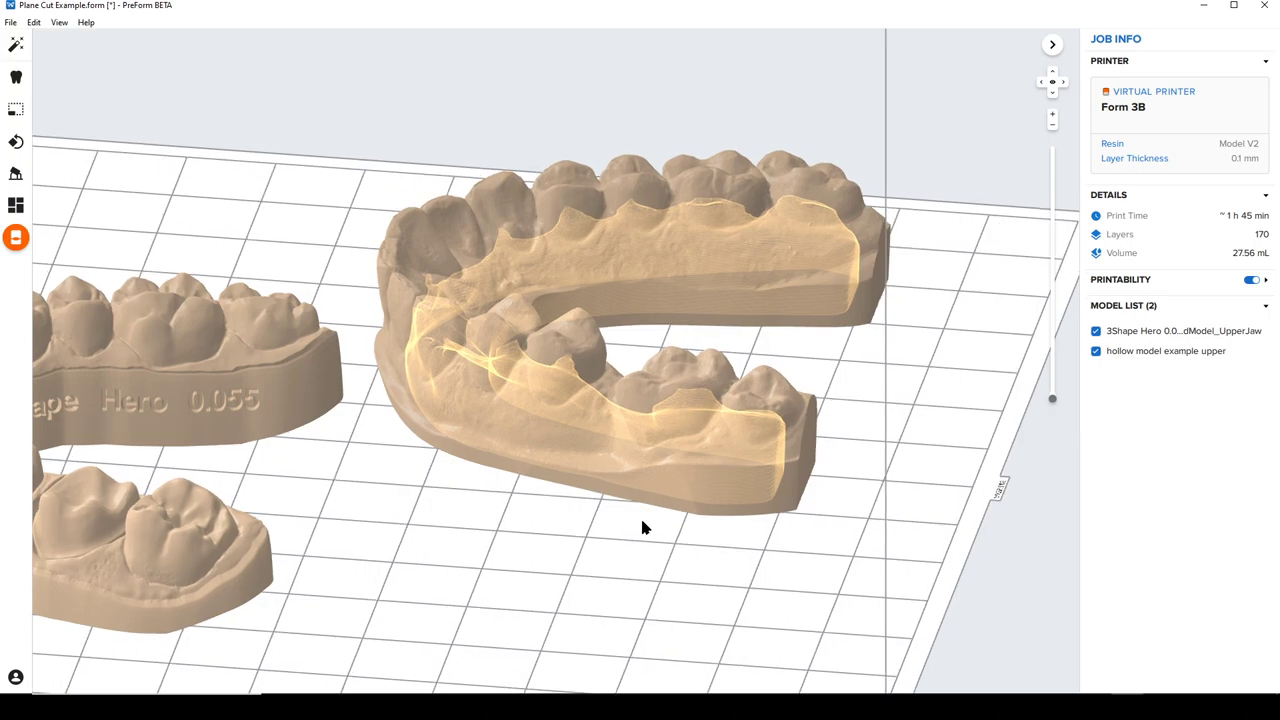
pyautogui.moveTo(642, 521); pyautogui.dragTo(638, 523, button='right')
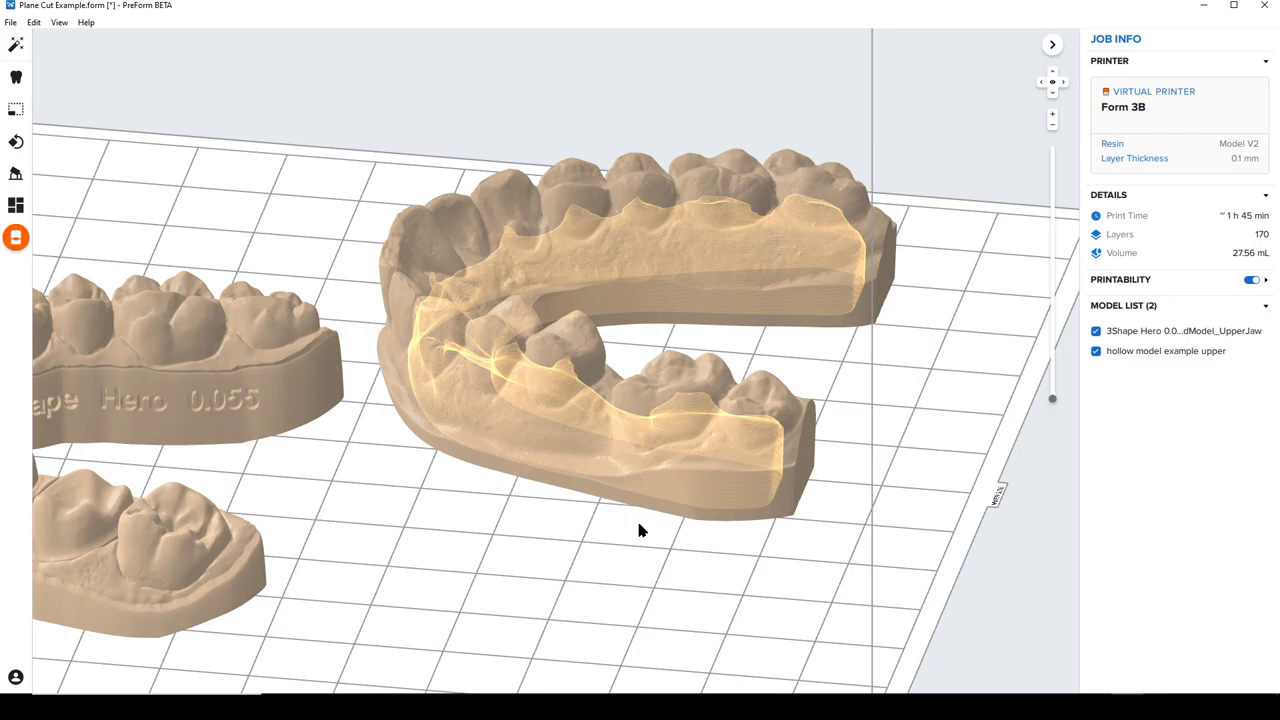
pyautogui.moveTo(639, 528); pyautogui.dragTo(567, 402, button='right')
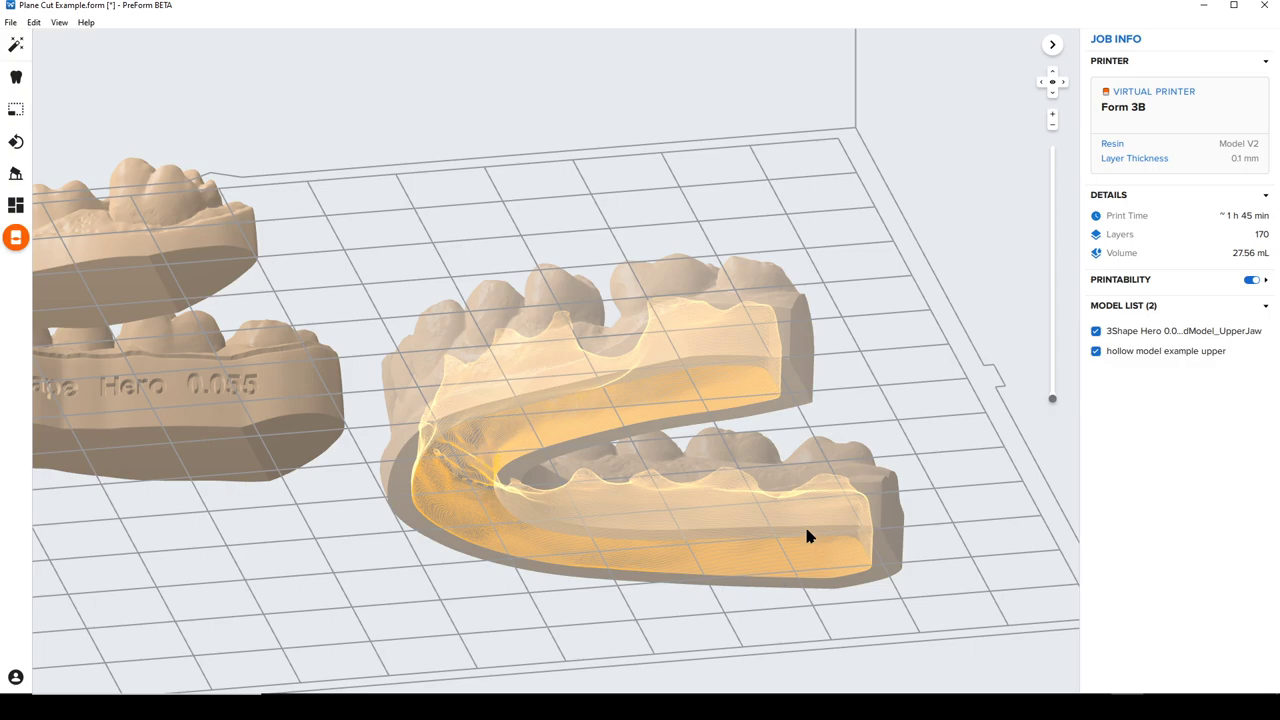
pyautogui.moveTo(600, 409); pyautogui.dragTo(687, 455, button='right')
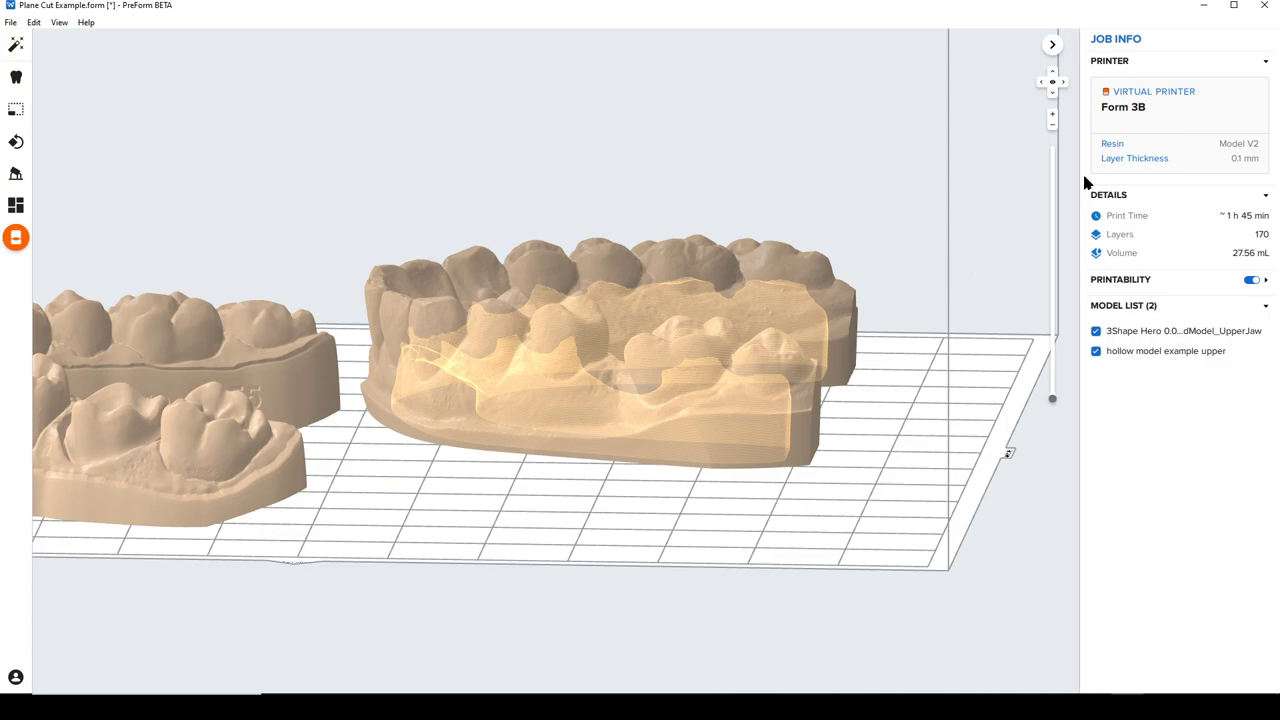
pyautogui.click(1052, 92)
pyautogui.scroll(10, 701, 578)
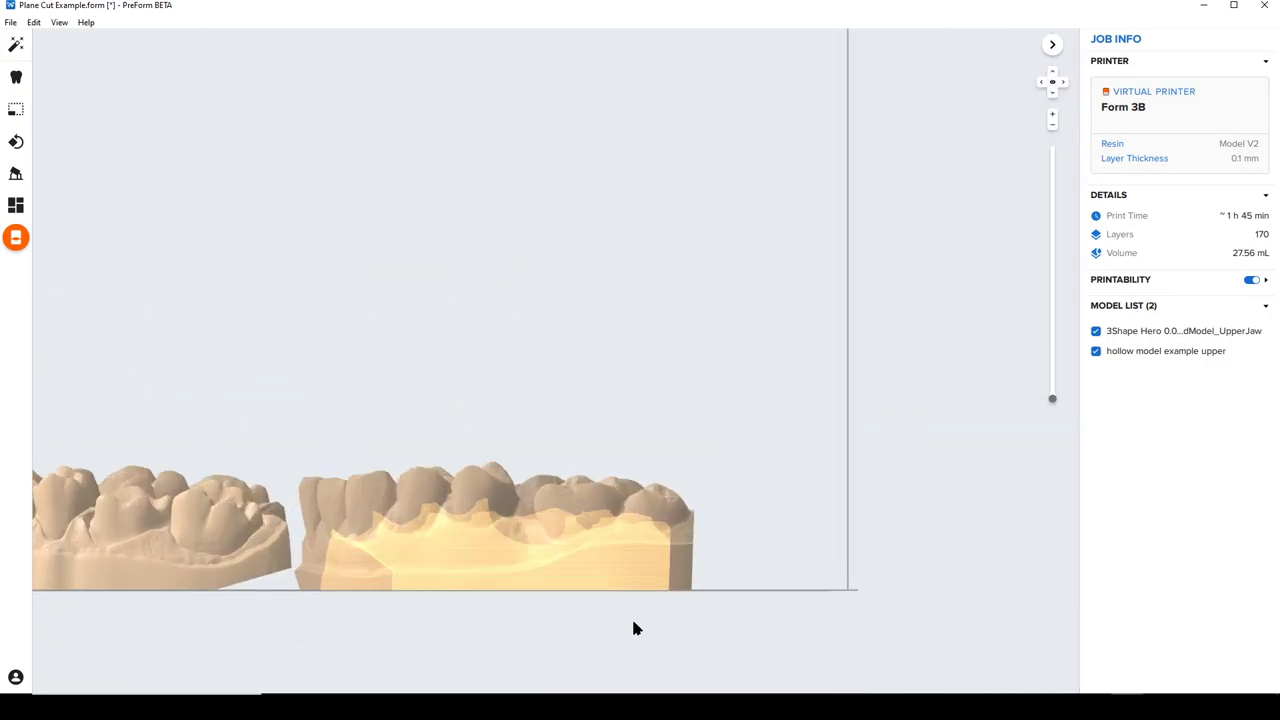
# Tilt the hollow upper model so its front teeth rise and its rear ends point down toward the build platform
pyautogui.click(662, 508)
pyautogui.scroll(-3, 846, 423)
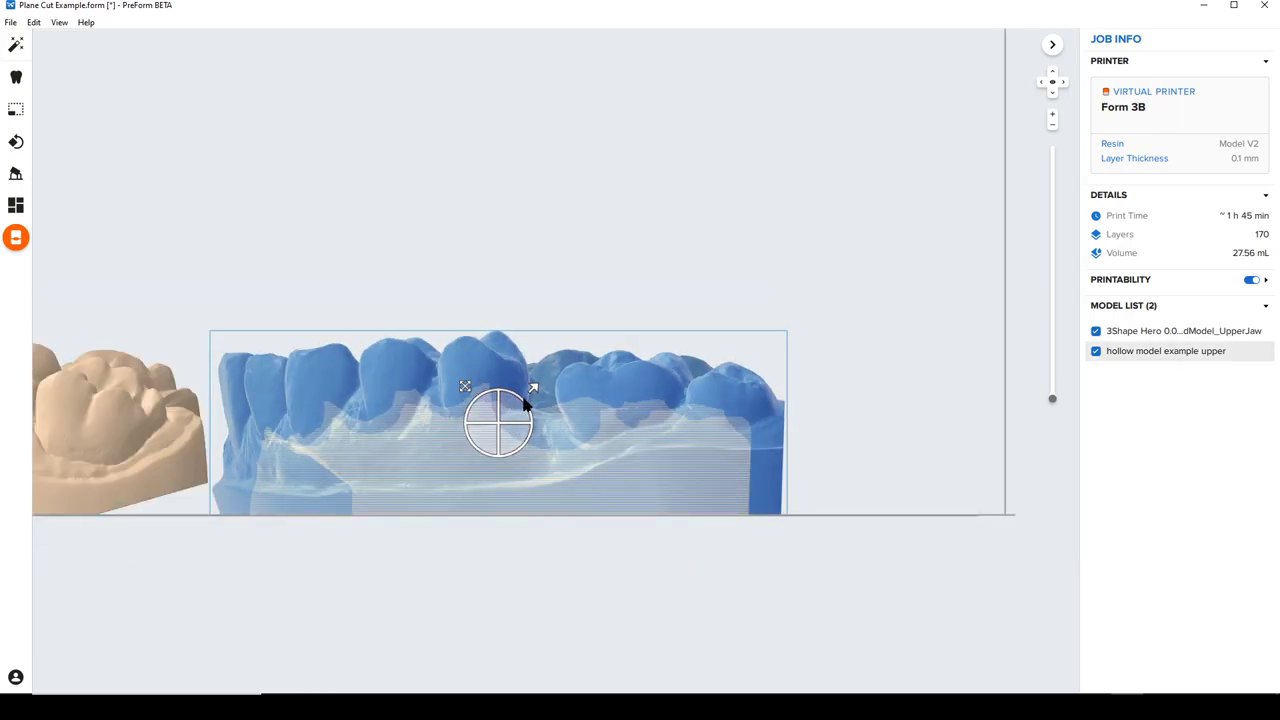
pyautogui.moveTo(522, 402); pyautogui.dragTo(531, 417)
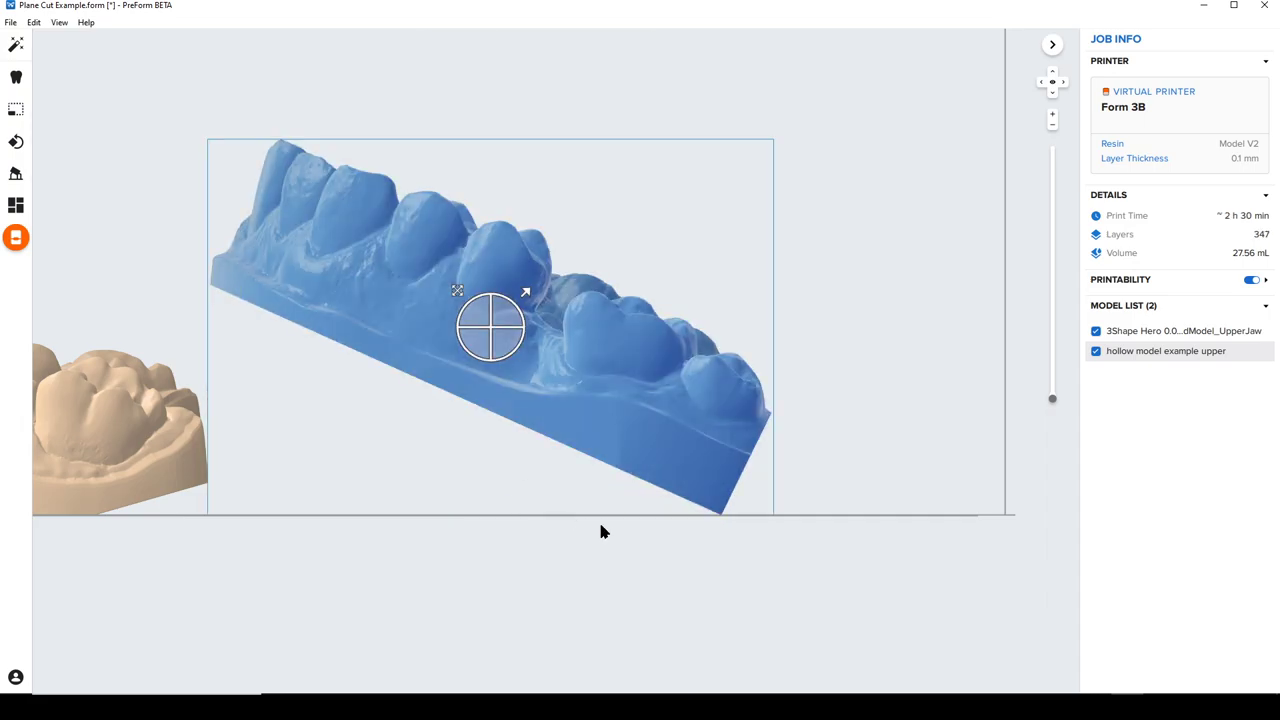
# Set the trimming plane for the tilted hollow upper model at layer 34, 3.400 mm high, across its lowest rear corners
pyautogui.click(16, 79)
pyautogui.click(210, 142)
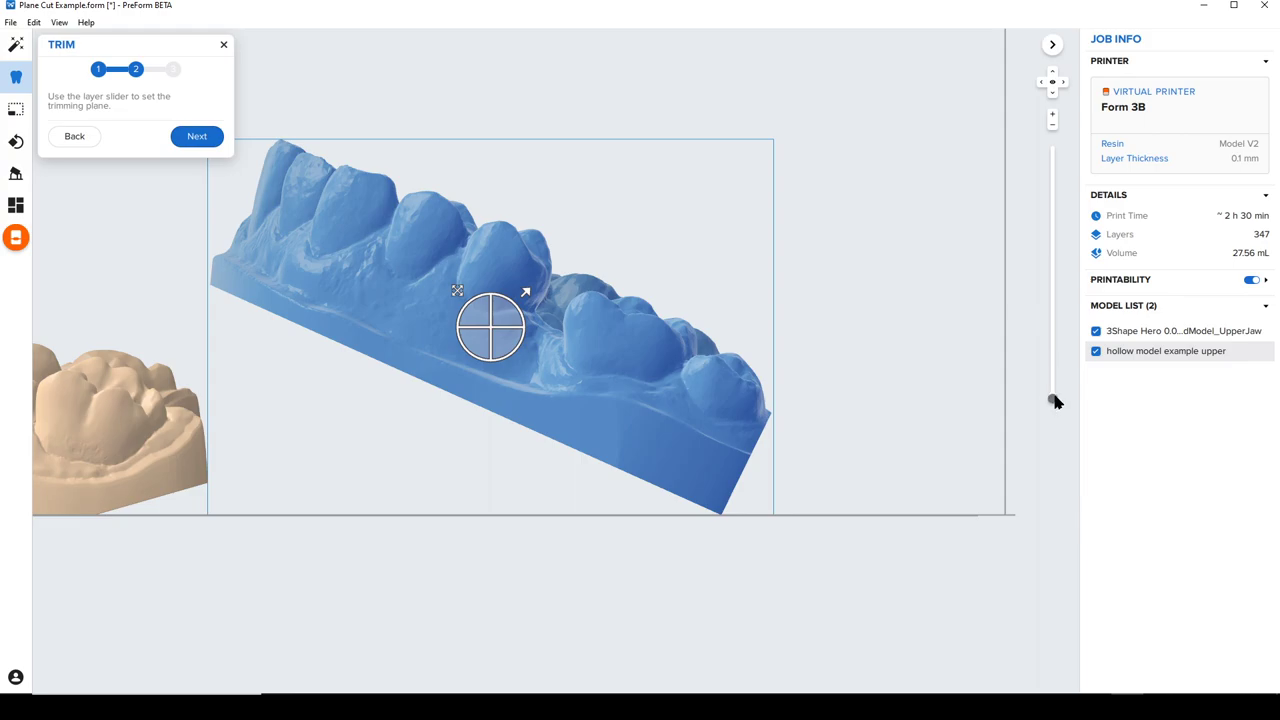
pyautogui.moveTo(1056, 396); pyautogui.dragTo(1063, 363)
pyautogui.click(200, 136)
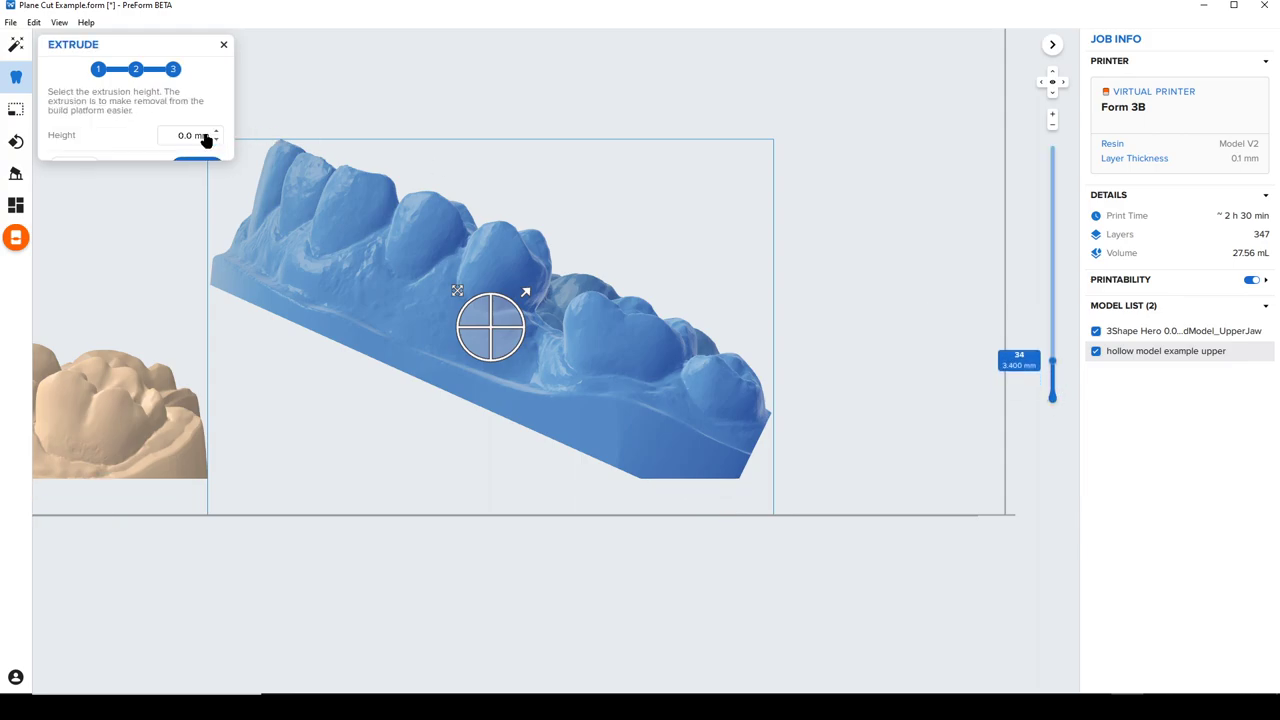
# Apply the cut to the hollow upper model with a 0.0 mm extrusion height and leave the dental workflow
pyautogui.click(216, 167)
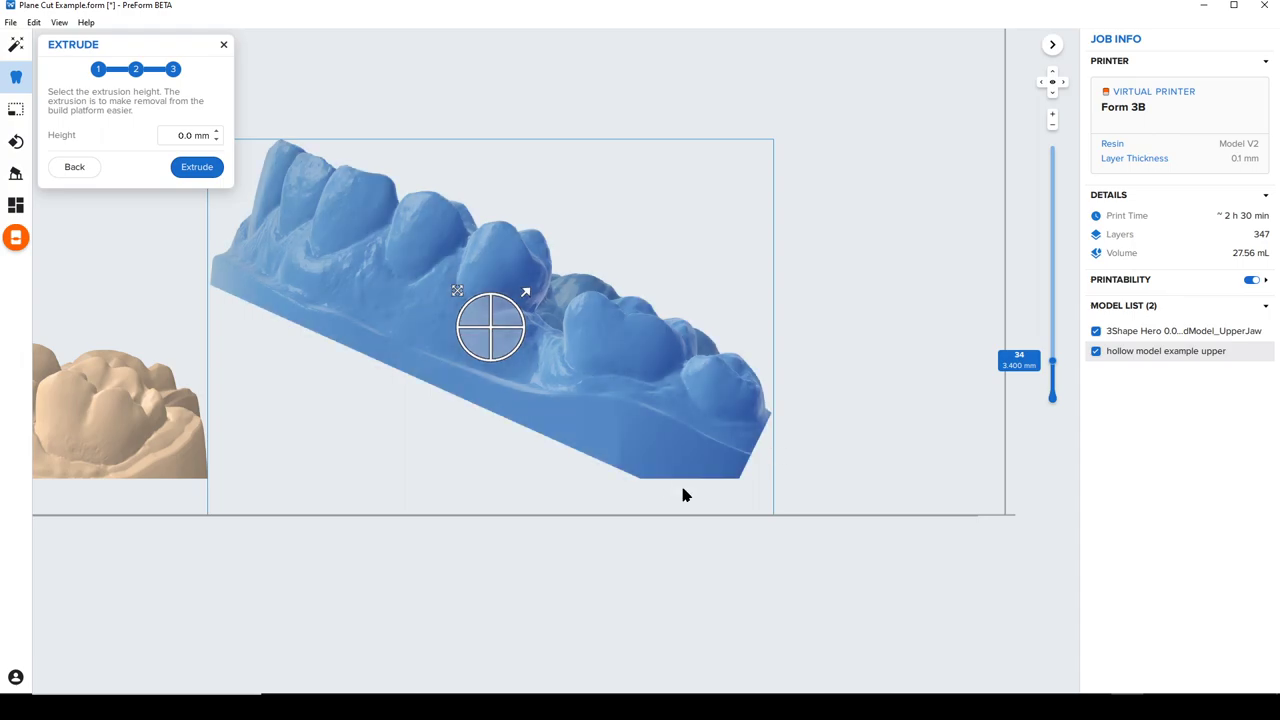
pyautogui.click(207, 170)
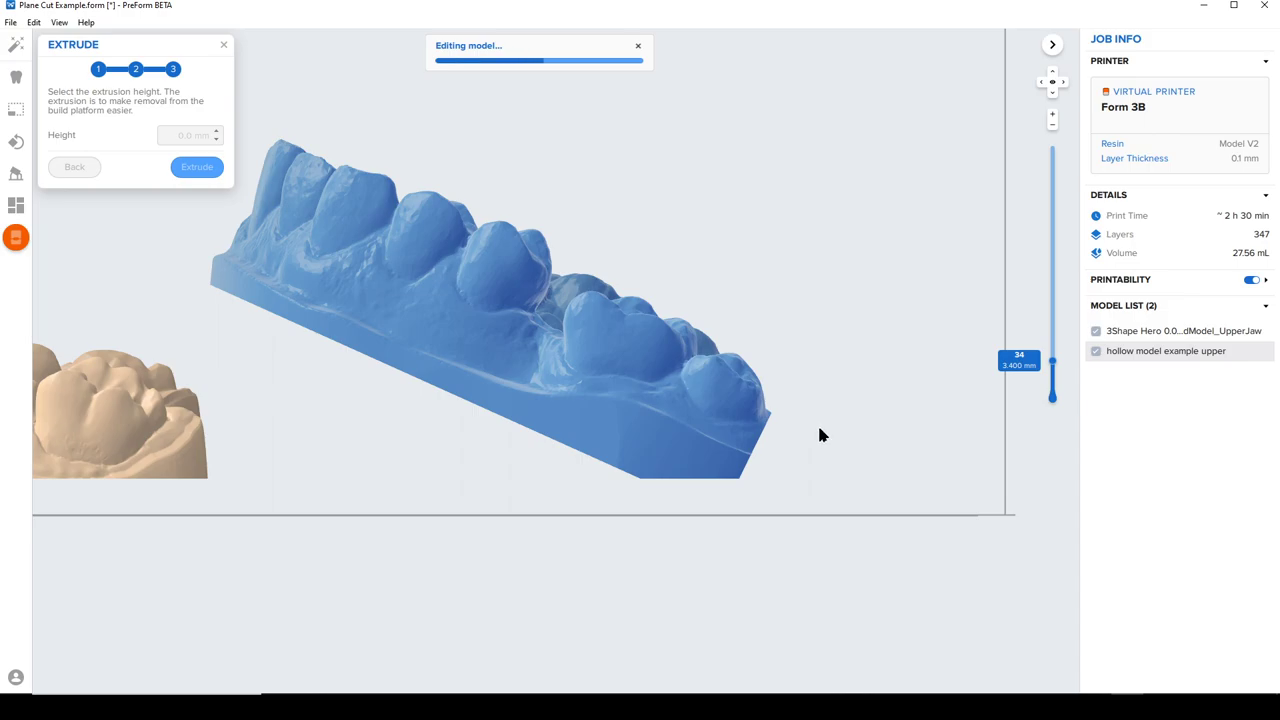
pyautogui.moveTo(831, 434); pyautogui.dragTo(518, 465, button='right')
pyautogui.moveTo(398, 376); pyautogui.dragTo(480, 390, button='right')
pyautogui.click(225, 45)
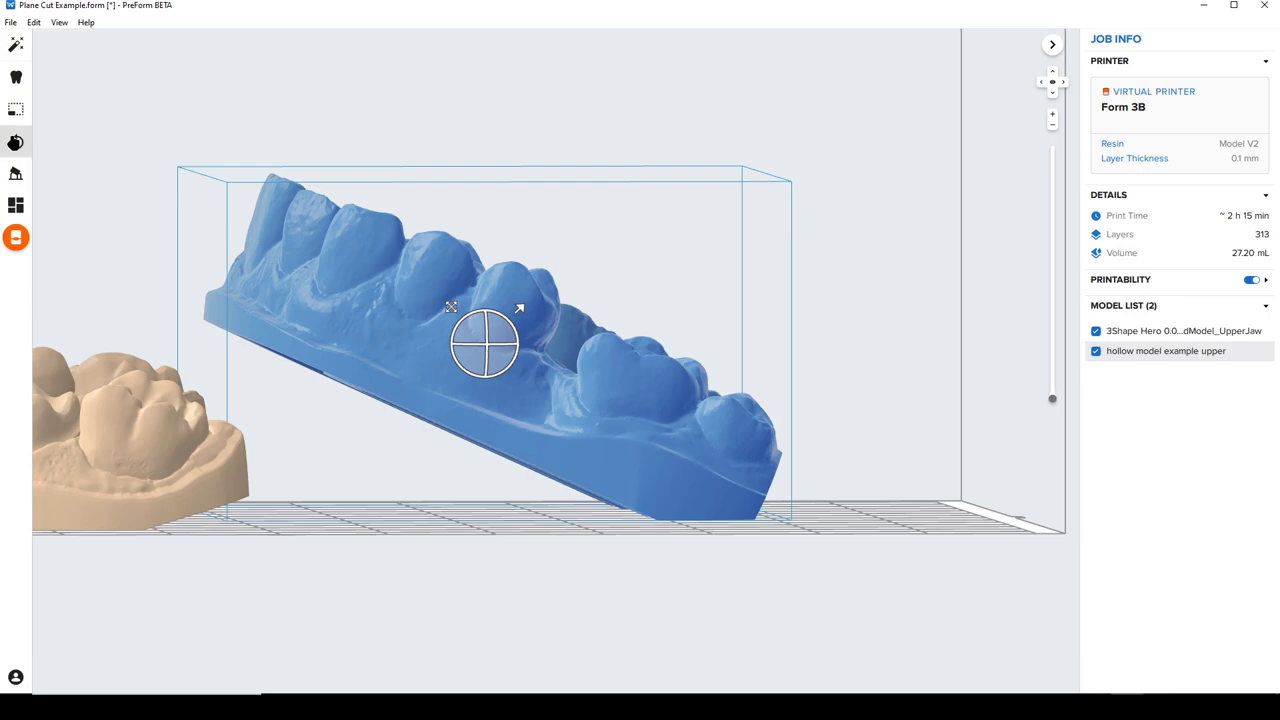
# Orient the trimmed hollow upper model by its original base rim face so it lies flat on the build platform
pyautogui.click(16, 141)
pyautogui.moveTo(391, 263); pyautogui.dragTo(409, 206, button='right')
pyautogui.click(151, 124)
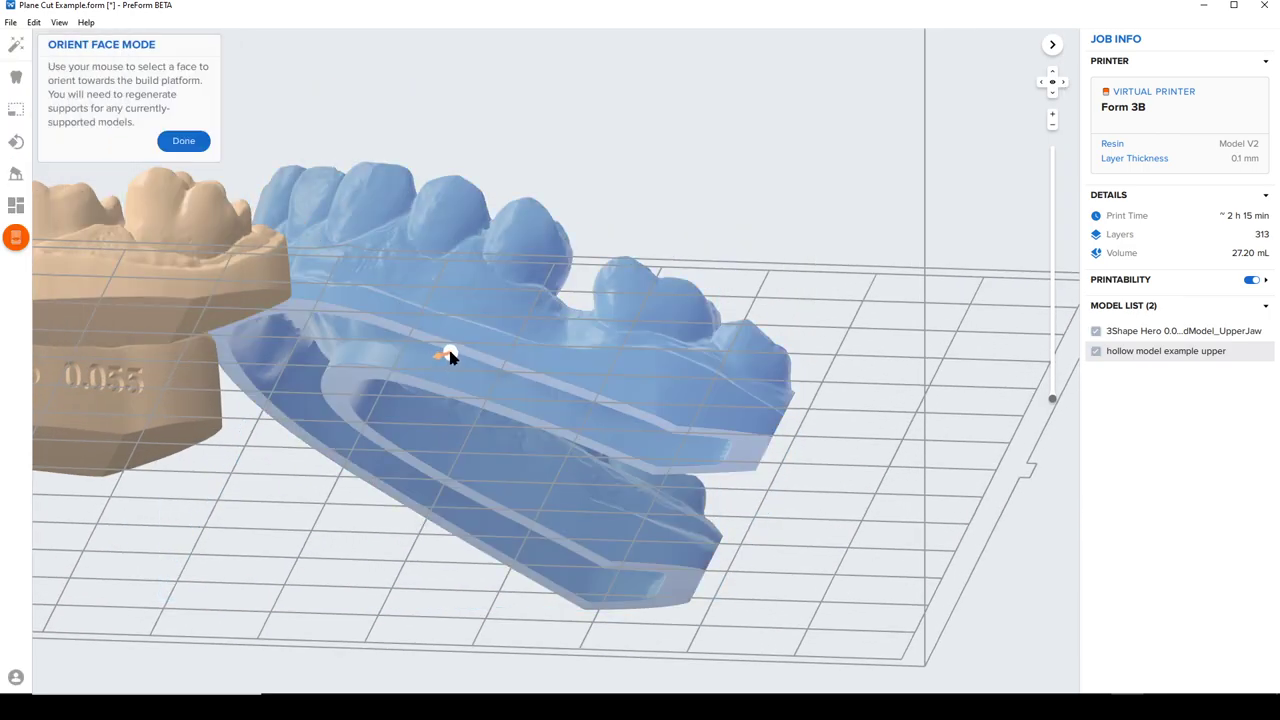
pyautogui.click(452, 348)
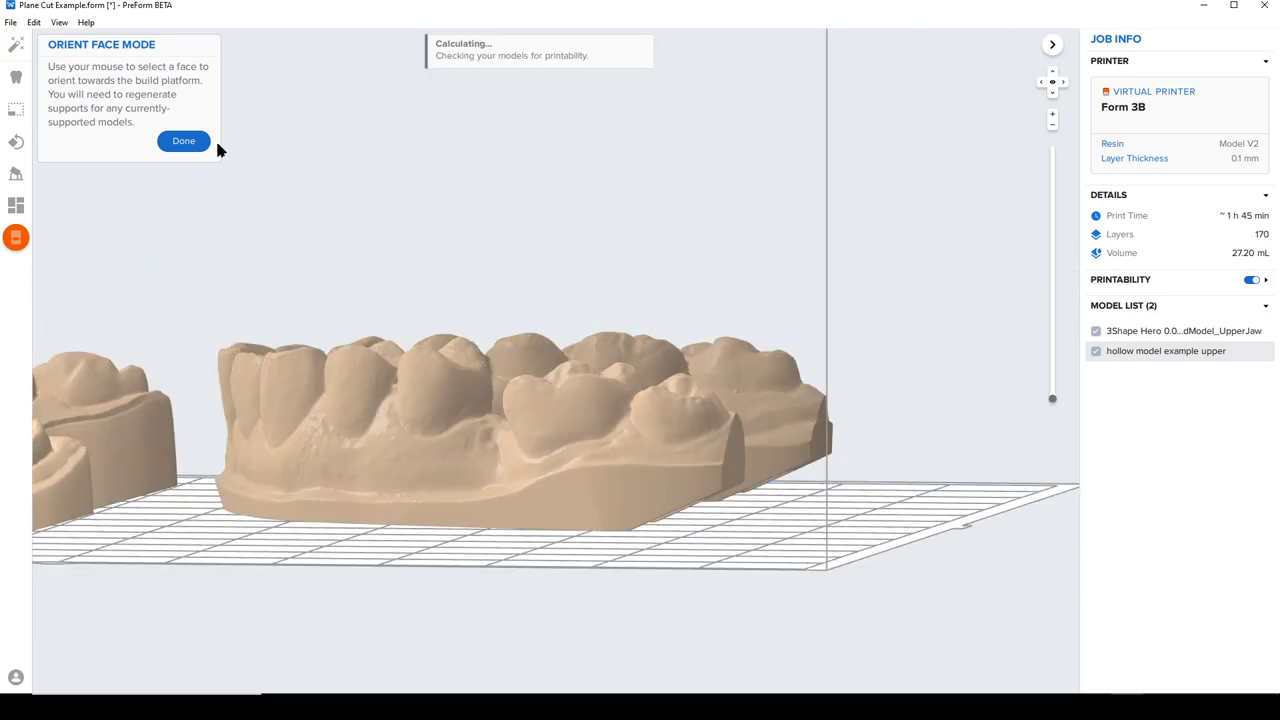
pyautogui.click(204, 141)
# Examine the hollow upper model's trimmed rear ends from several angles, deselect it and close the orientation settings
pyautogui.moveTo(763, 425); pyautogui.dragTo(908, 515, button='right')
pyautogui.moveTo(763, 503); pyautogui.dragTo(868, 540, button='right')
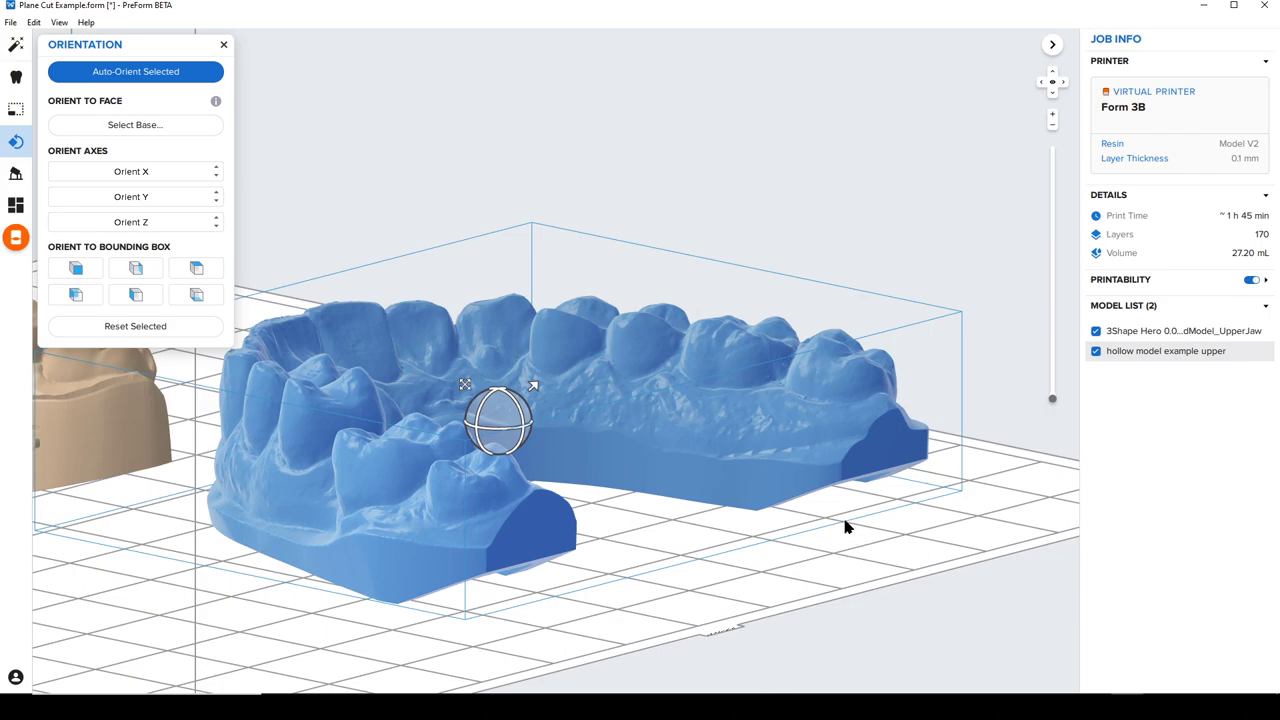
pyautogui.moveTo(789, 523); pyautogui.dragTo(730, 500, button='right')
pyautogui.moveTo(658, 371); pyautogui.dragTo(655, 413, button='right')
pyautogui.click(808, 489)
pyautogui.scroll(-2, 655, 413)
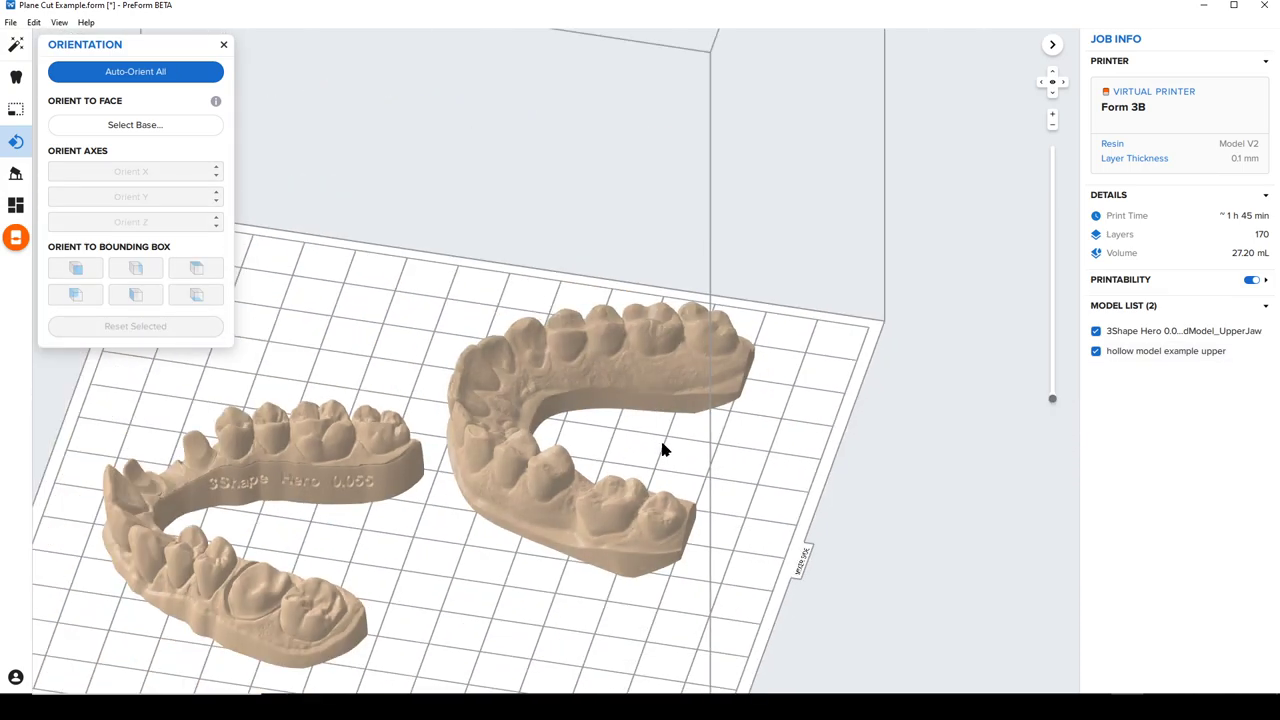
pyautogui.moveTo(760, 400); pyautogui.dragTo(754, 448, button='right')
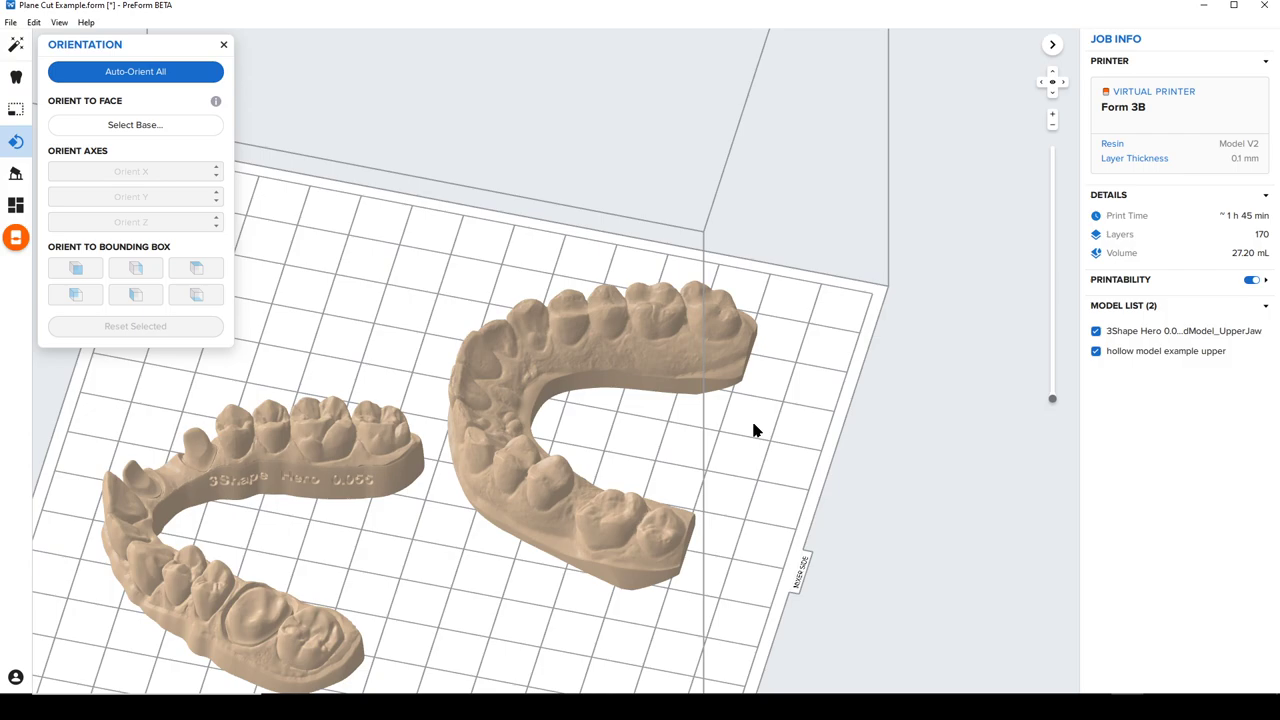
pyautogui.click(15, 141)
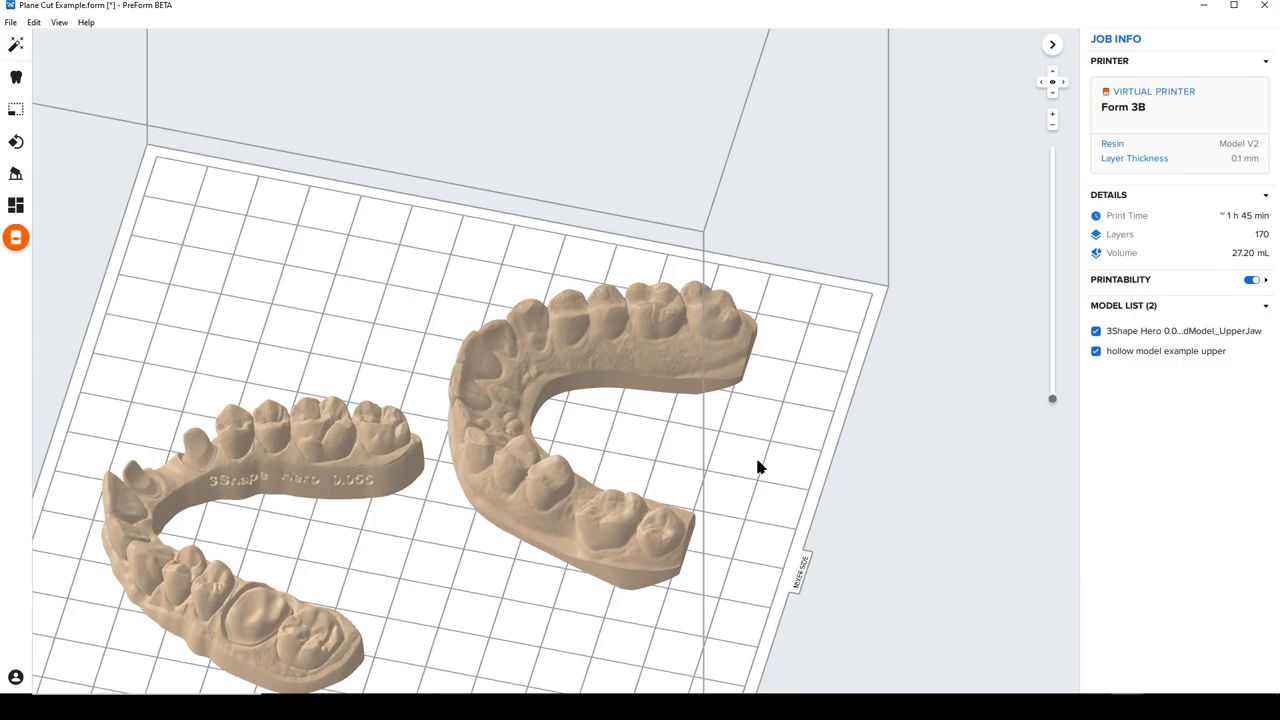
pyautogui.moveTo(742, 463); pyautogui.dragTo(680, 480, button='right')
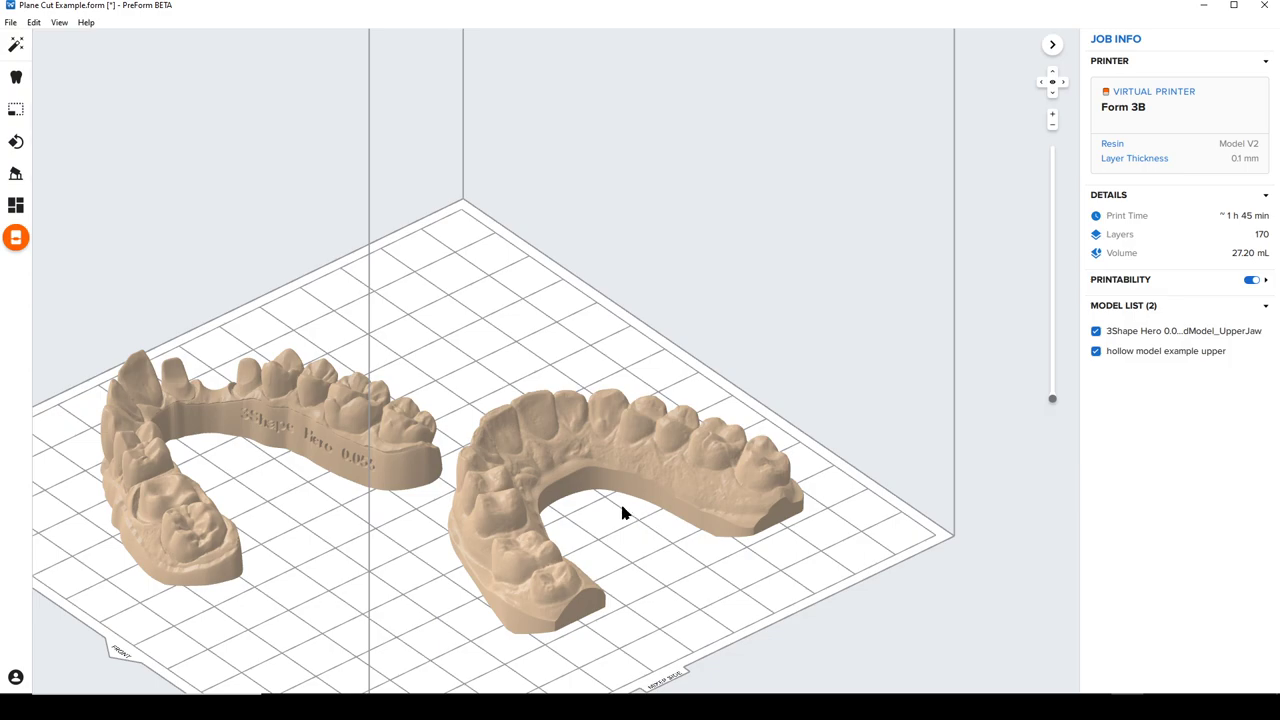
pyautogui.moveTo(622, 512); pyautogui.dragTo(734, 449, button='right')
pyautogui.moveTo(680, 543); pyautogui.dragTo(713, 602, button='right')
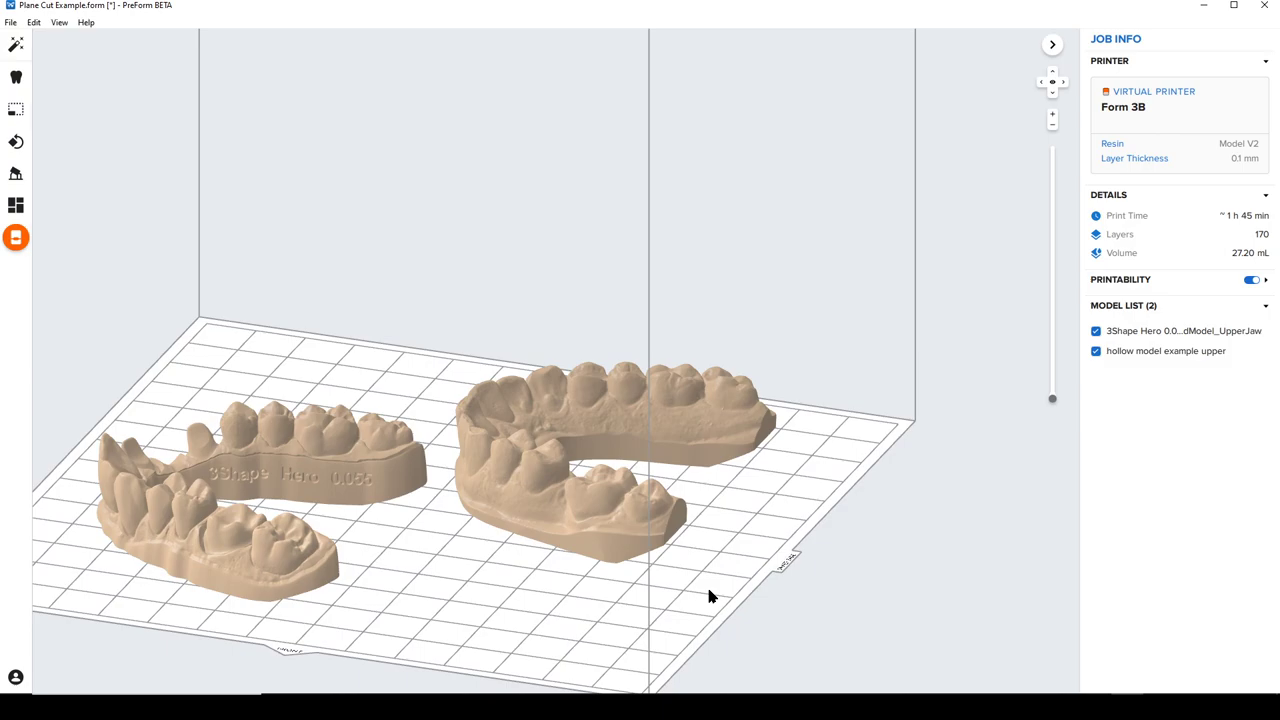